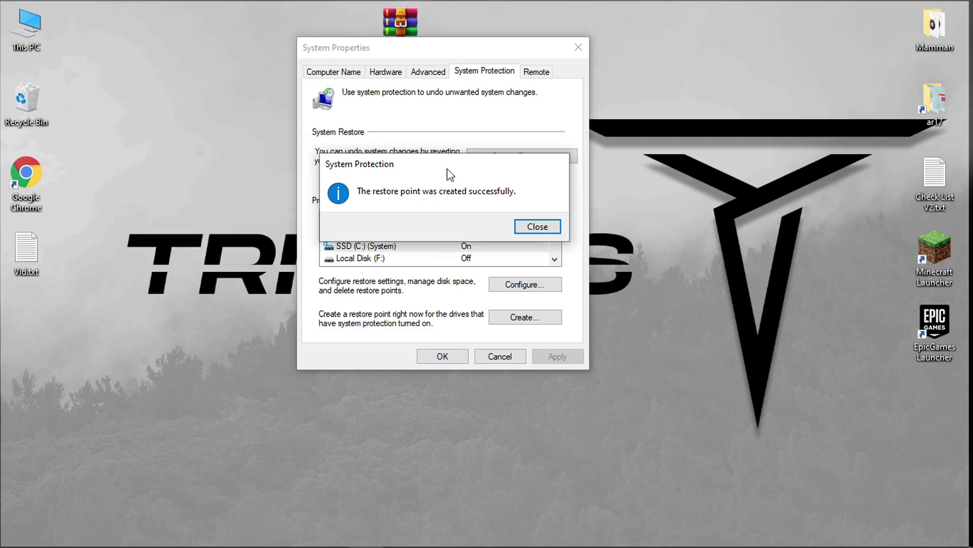
# Dismiss the restore point message and close System Properties, accepting its settings.
pyautogui.click(537, 226)
pyautogui.click(443, 355)
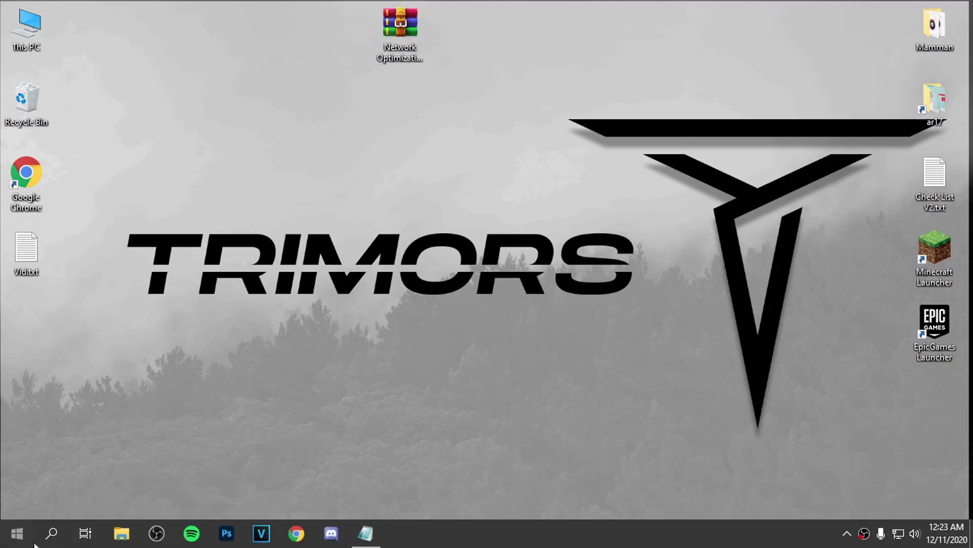
# Find the Run app through Windows search and use it to open gpedit.msc.
pyautogui.click(40, 536)
pyautogui.write('run')
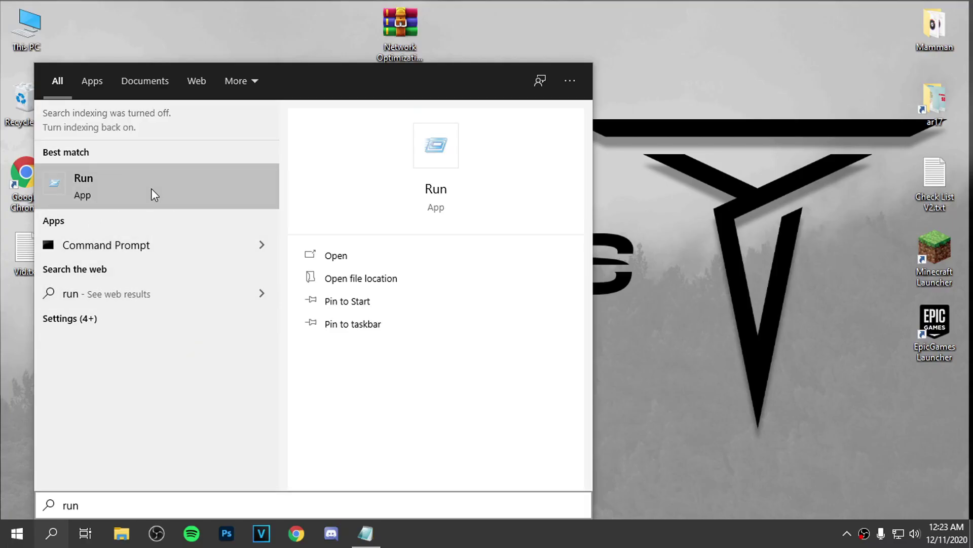
pyautogui.click(152, 187)
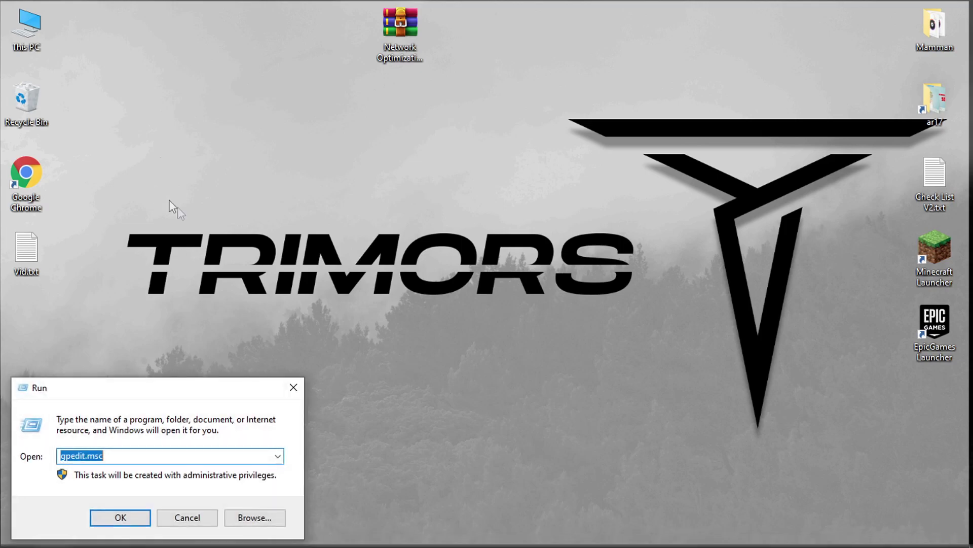
pyautogui.press('BackSpace')
pyautogui.write('g')
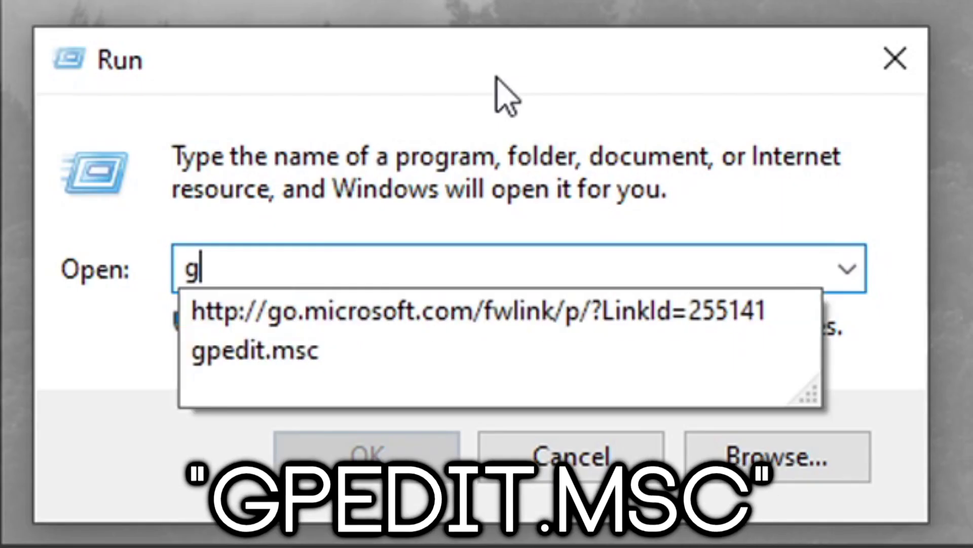
pyautogui.write('pedit.ms')
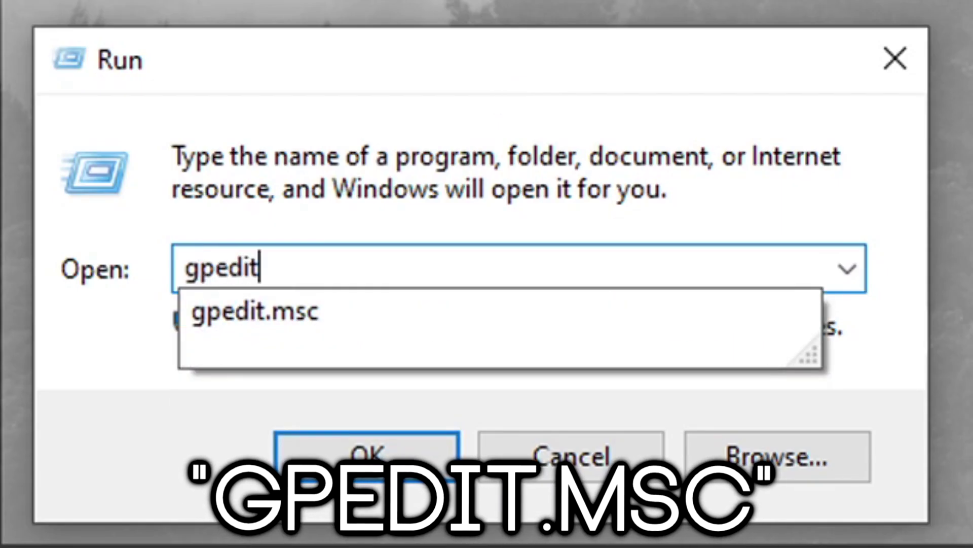
pyautogui.write('c')
pyautogui.moveTo(385, 277); pyautogui.dragTo(105, 302)
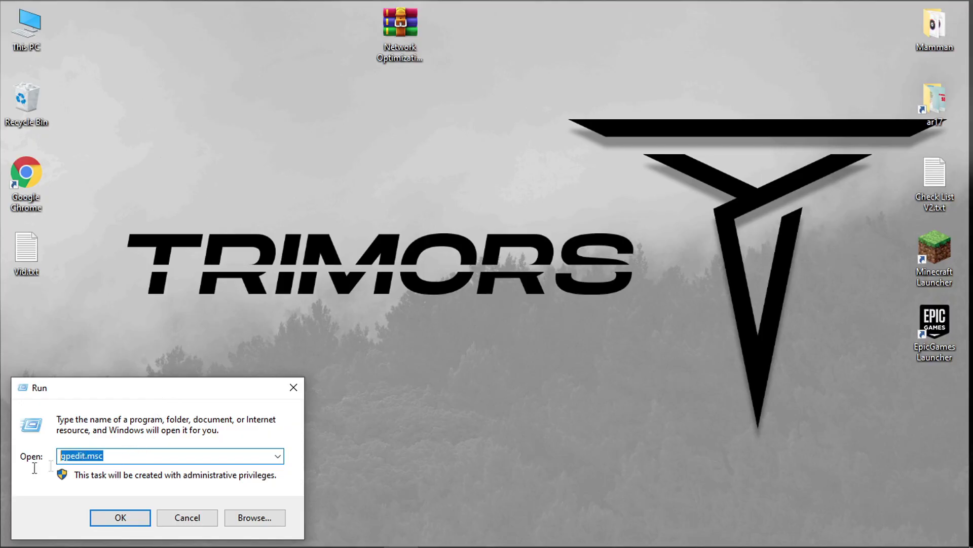
pyautogui.click(113, 517)
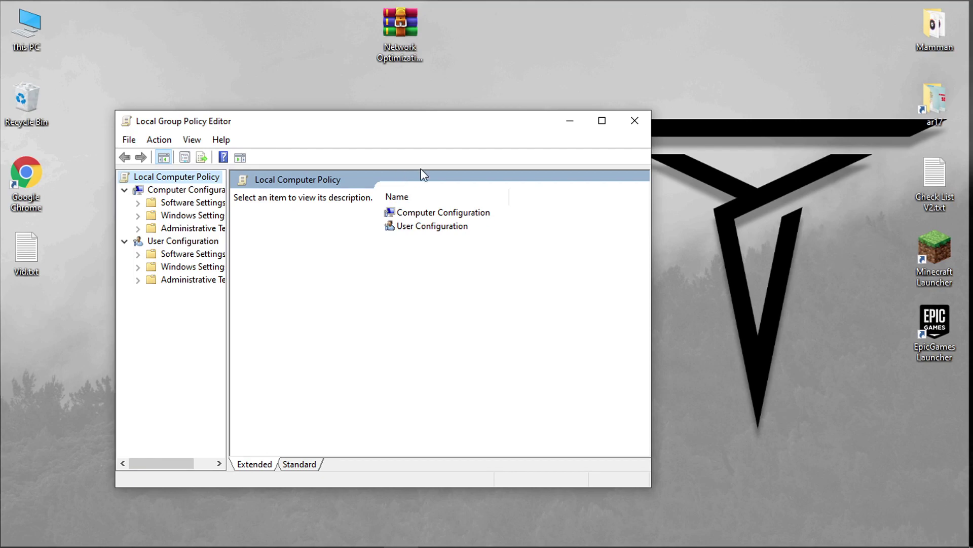
# Navigate to Computer Configuration > Administrative Templates > Network > QoS Packet Scheduler, widening the tree and window to show full names.
pyautogui.moveTo(480, 125); pyautogui.dragTo(581, 88)
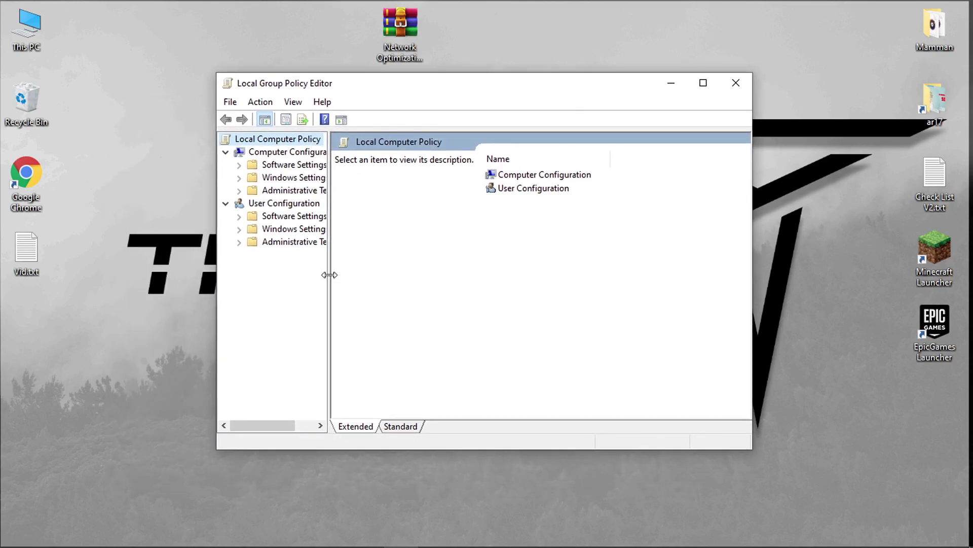
pyautogui.moveTo(330, 275); pyautogui.dragTo(380, 273)
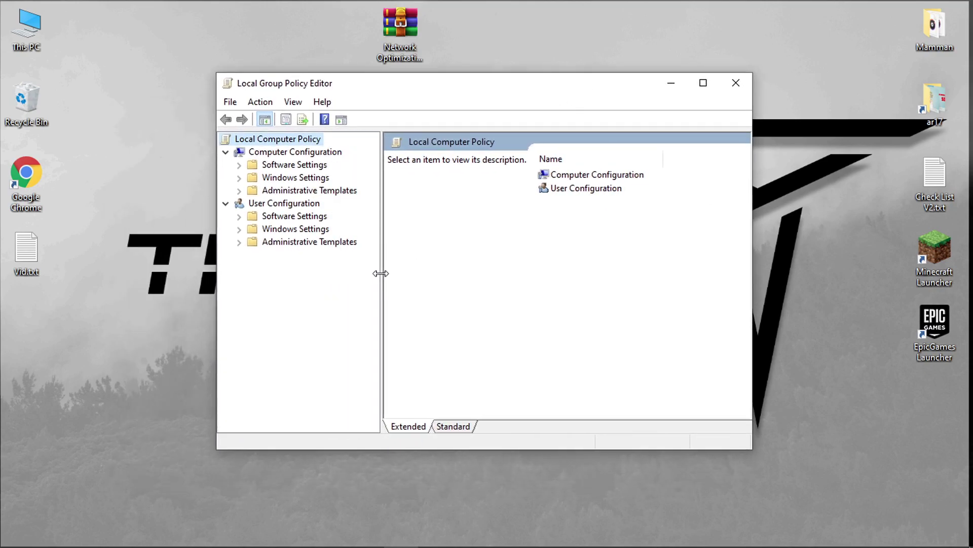
pyautogui.click(284, 192)
pyautogui.click(240, 191)
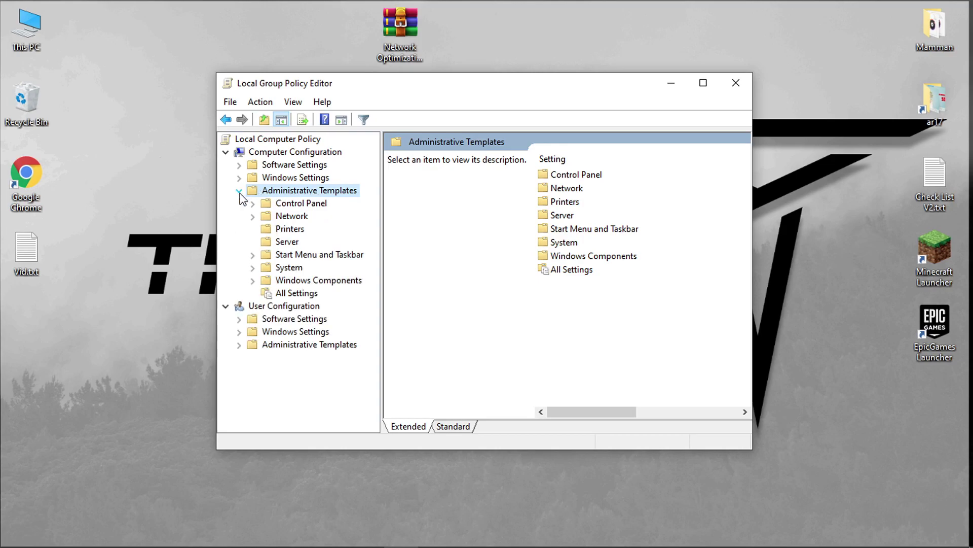
pyautogui.click(293, 218)
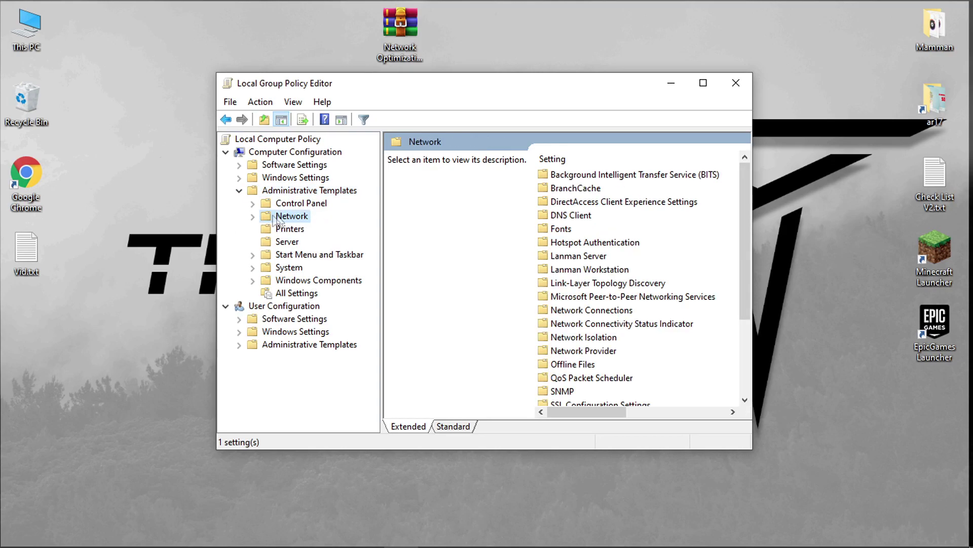
pyautogui.doubleClick(280, 220)
pyautogui.moveTo(376, 249); pyautogui.dragTo(429, 282)
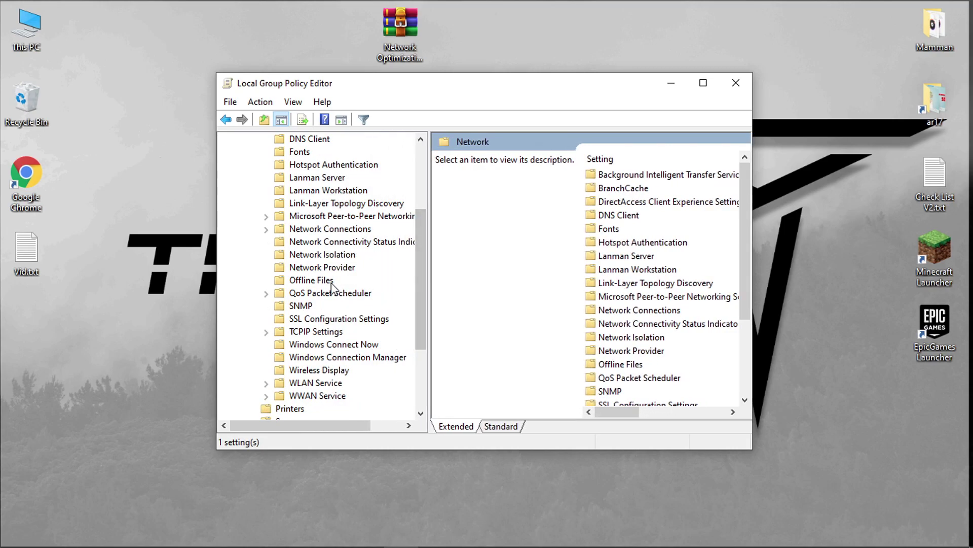
pyautogui.click(338, 294)
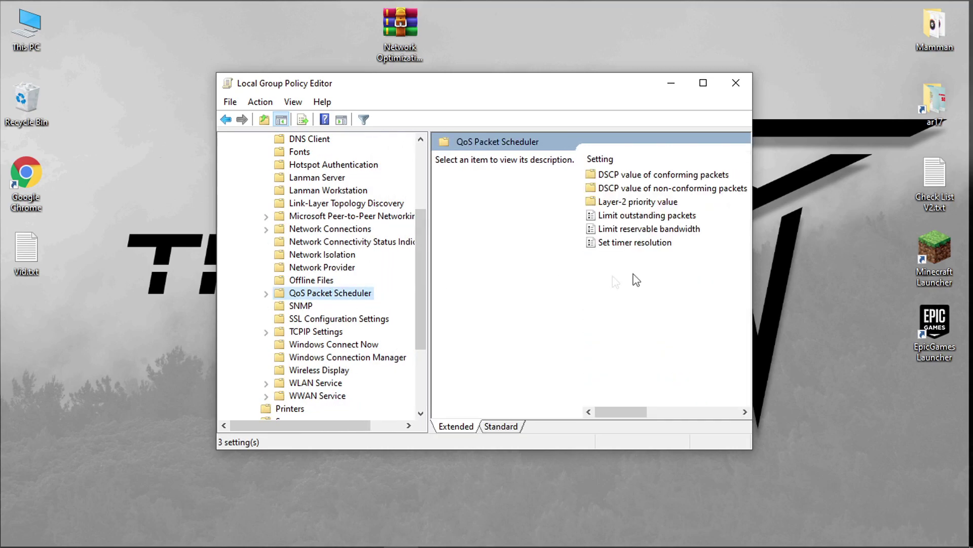
pyautogui.moveTo(752, 266); pyautogui.dragTo(784, 274)
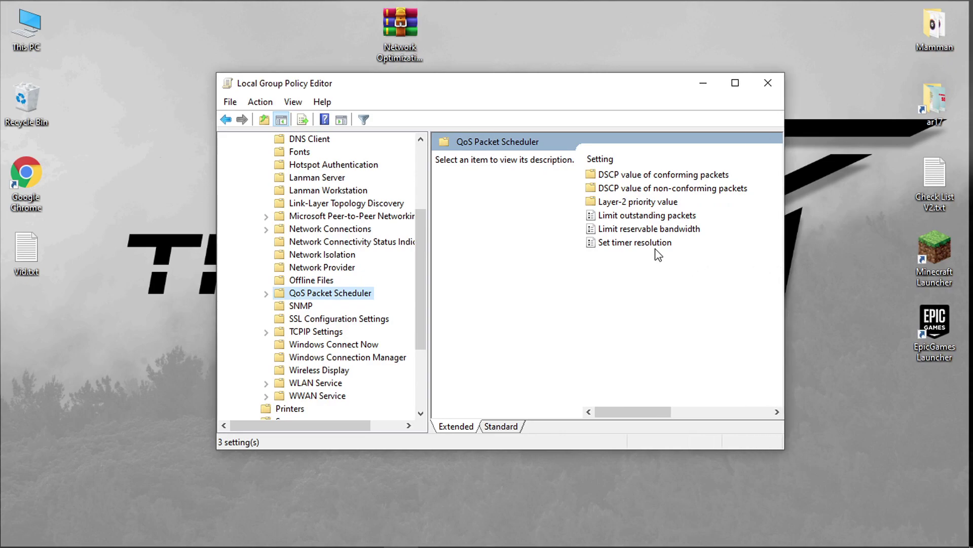
# Set the Limit reservable bandwidth policy to Disabled, apply it, and close the Local Group Policy Editor.
pyautogui.click(631, 232)
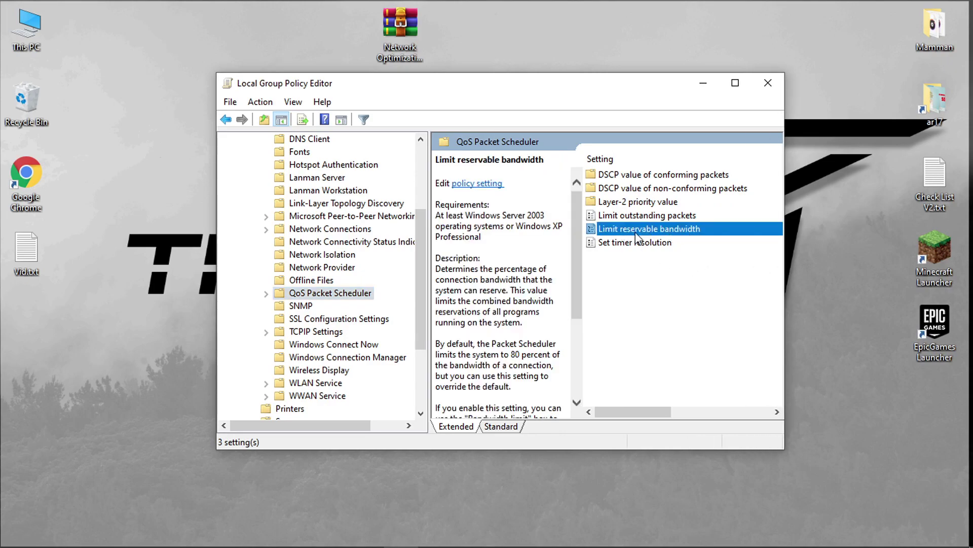
pyautogui.doubleClick(678, 232)
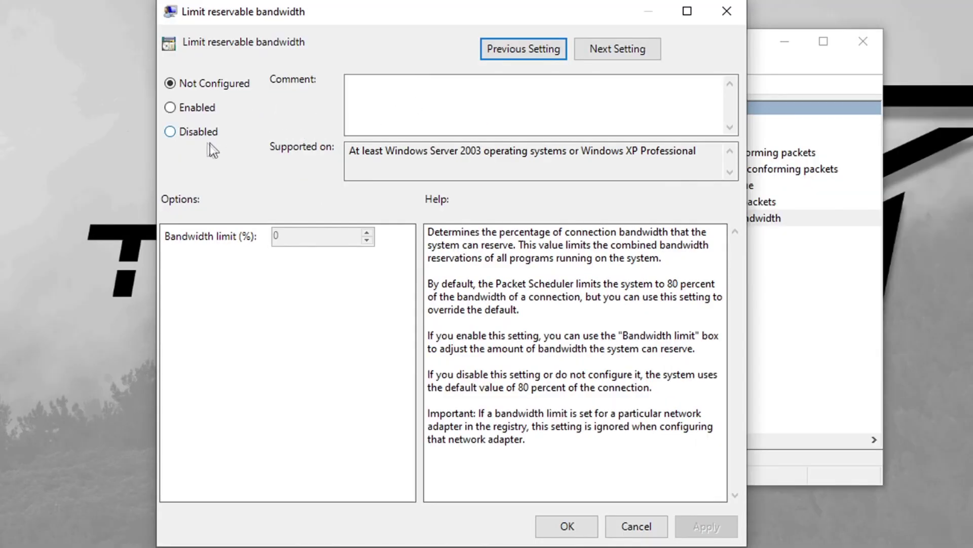
pyautogui.click(209, 159)
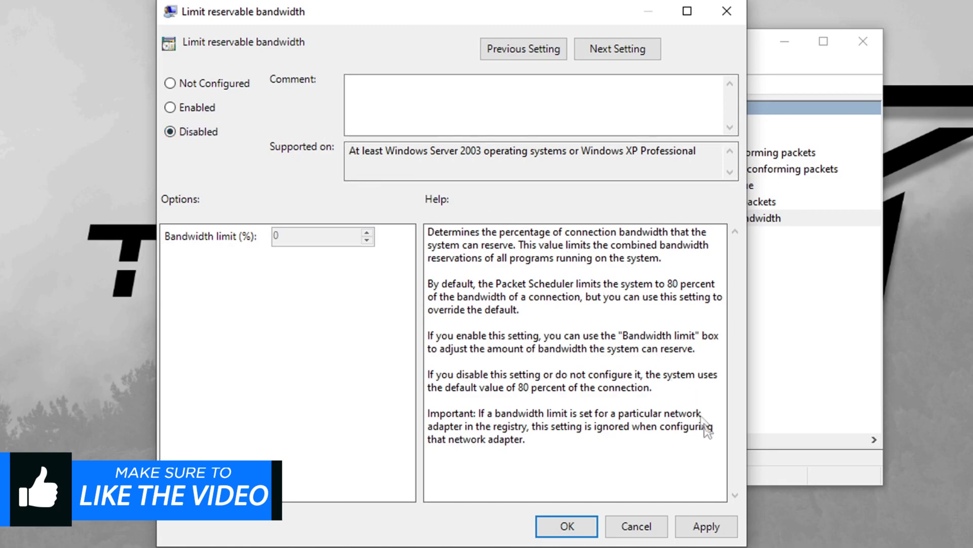
pyautogui.click(715, 528)
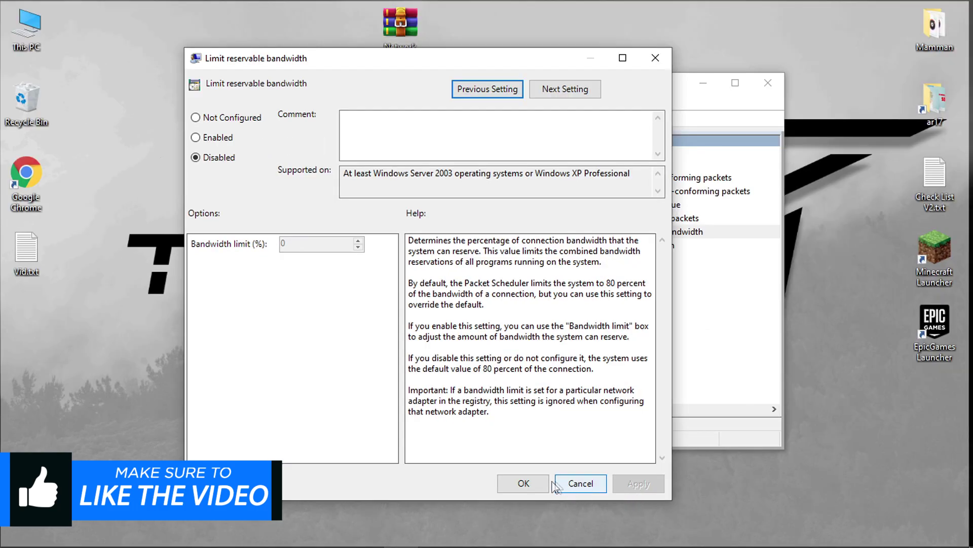
pyautogui.click(529, 483)
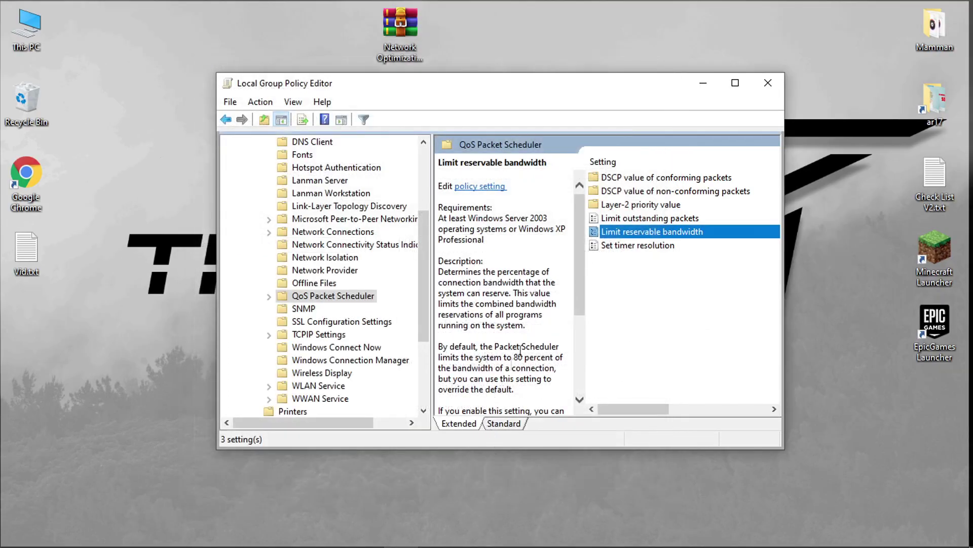
pyautogui.click(610, 277)
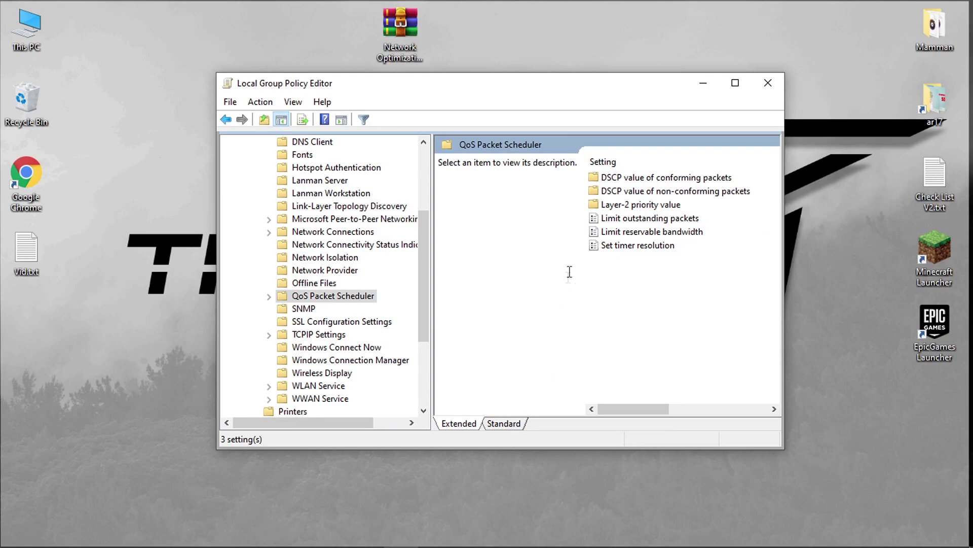
pyautogui.click(775, 93)
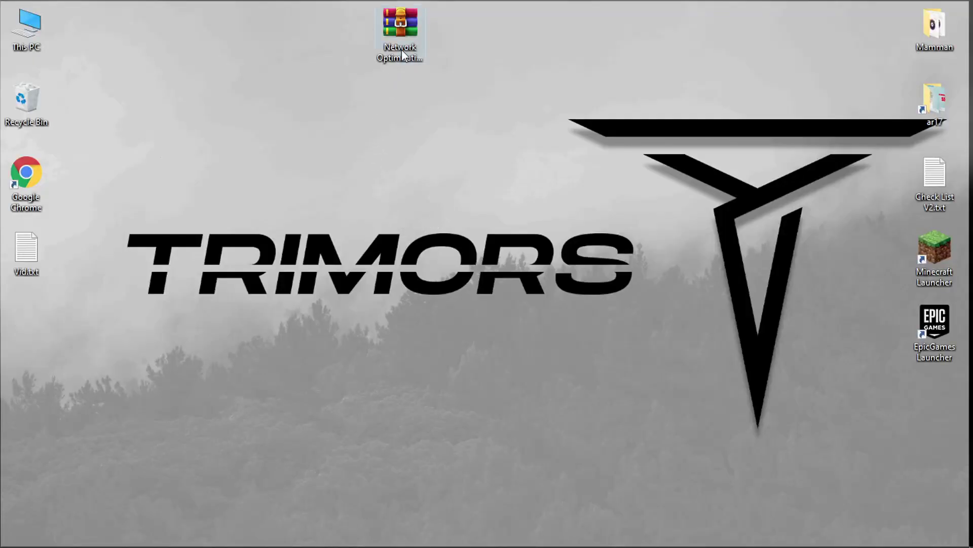
# Extract the folder inside Network Optimization Pack By Trimors.rar to the desktop and close WinRAR.
pyautogui.click(410, 43)
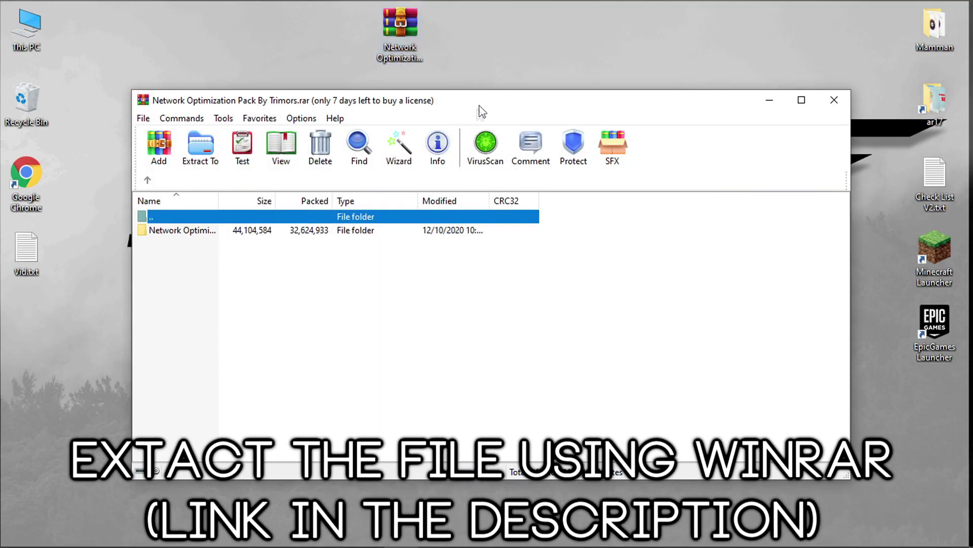
pyautogui.moveTo(319, 230); pyautogui.dragTo(441, 47)
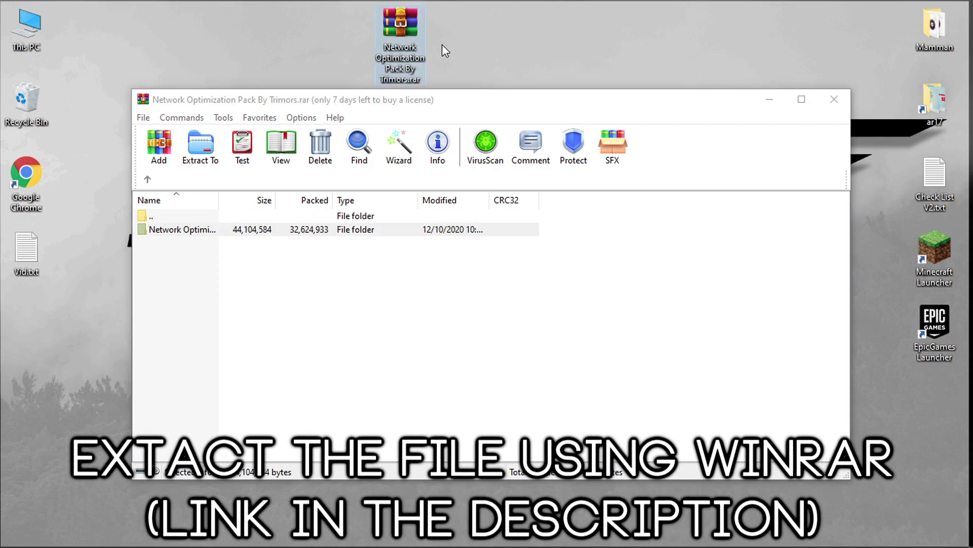
pyautogui.click(832, 100)
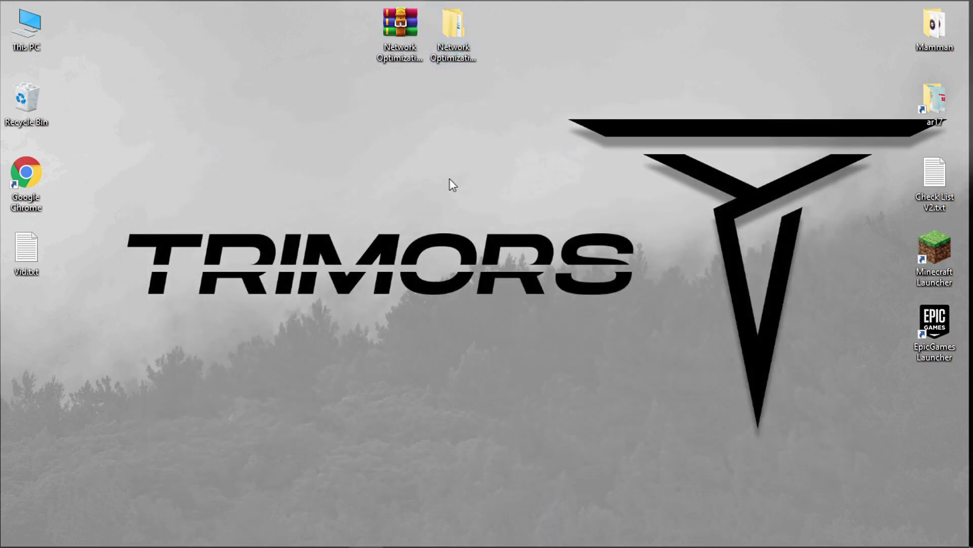
# Open the extracted Network Optimization Pack By Trimors folder and go into its Disable Windows Tracking subfolder.
pyautogui.doubleClick(461, 61)
pyautogui.moveTo(239, 190); pyautogui.dragTo(230, 92)
pyautogui.click(218, 217)
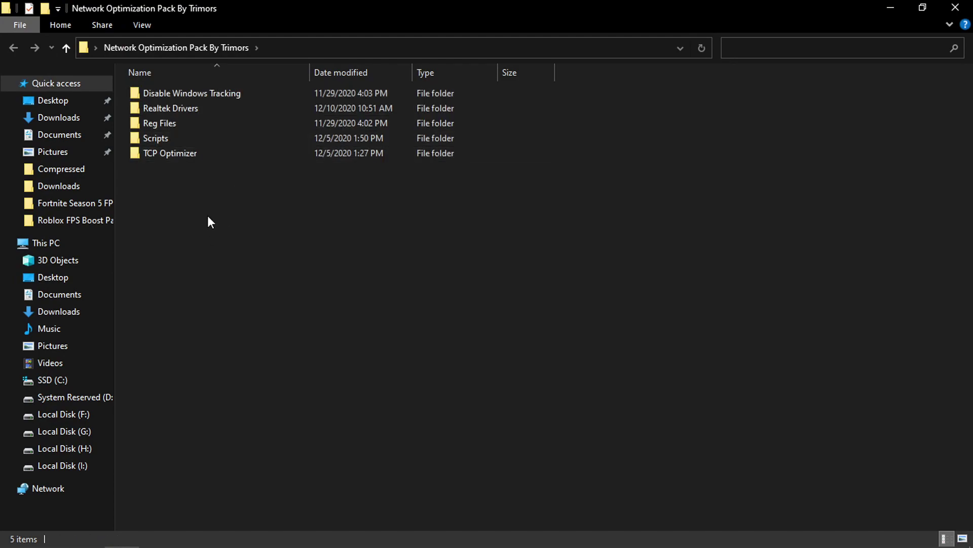
pyautogui.click(234, 94)
pyautogui.doubleClick(236, 93)
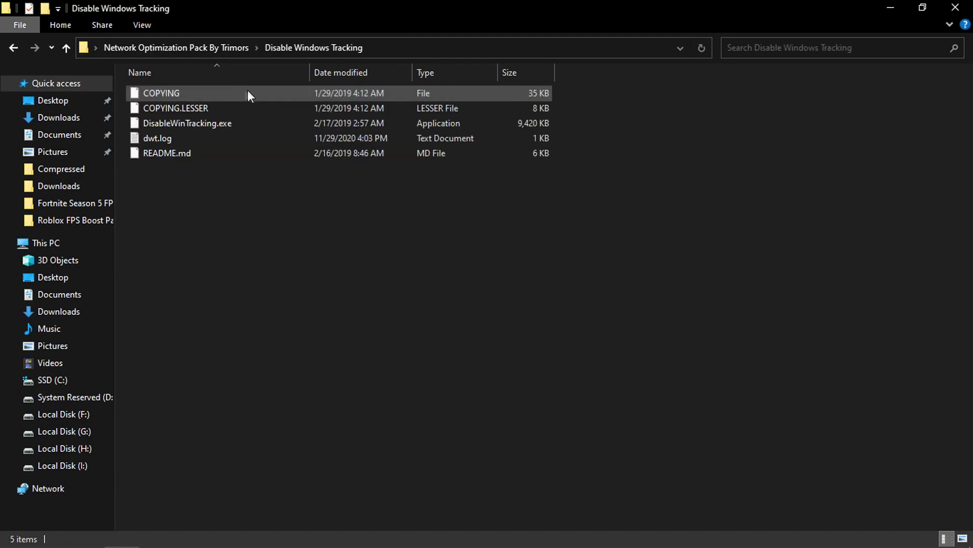
# Launch DisableWinTracking.exe from the Disable Windows Tracking folder.
pyautogui.moveTo(194, 181); pyautogui.dragTo(187, 92)
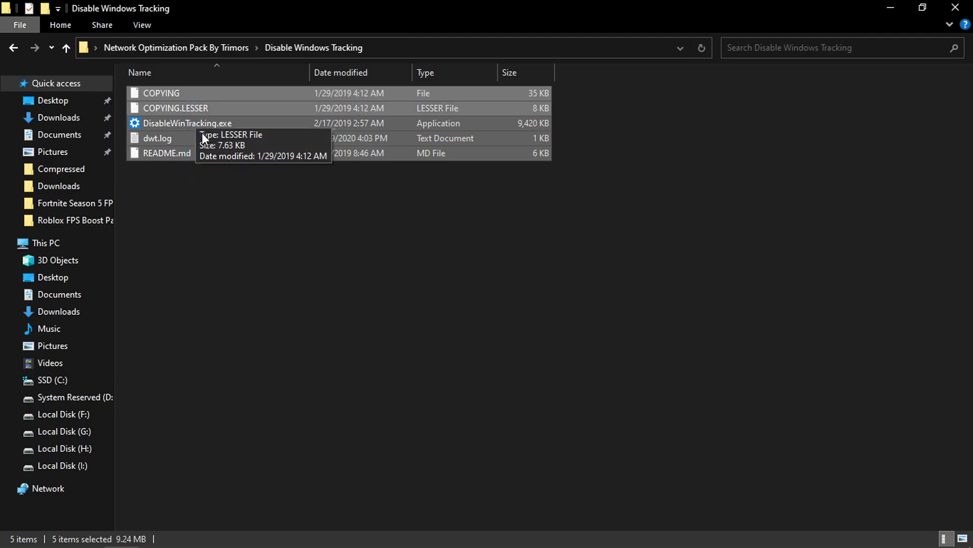
pyautogui.click(204, 181)
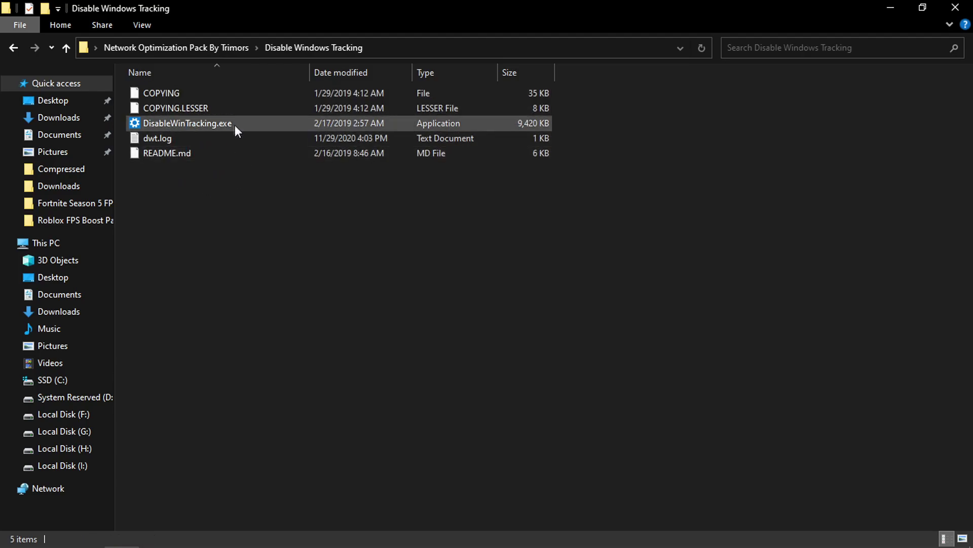
pyautogui.click(172, 124)
pyautogui.doubleClick(202, 126)
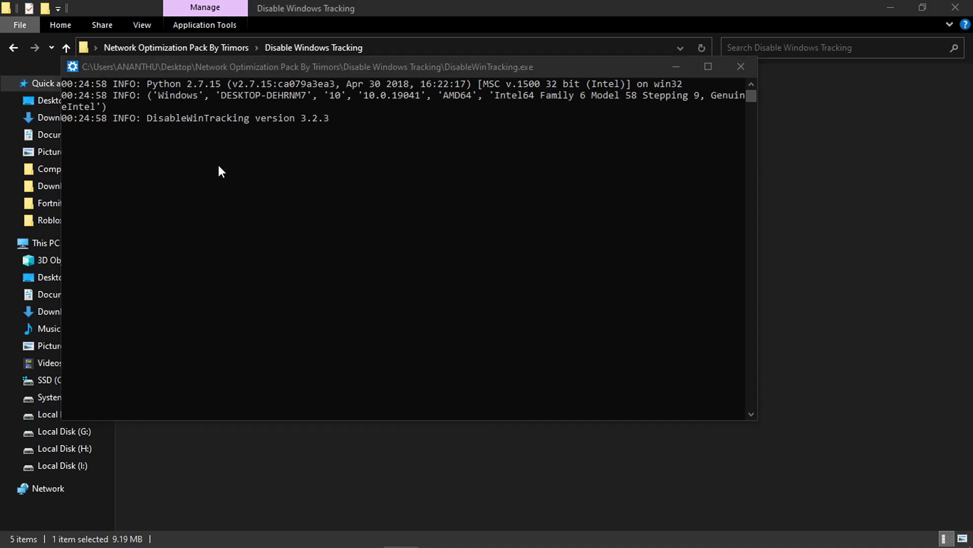
pyautogui.moveTo(222, 85); pyautogui.dragTo(241, 89)
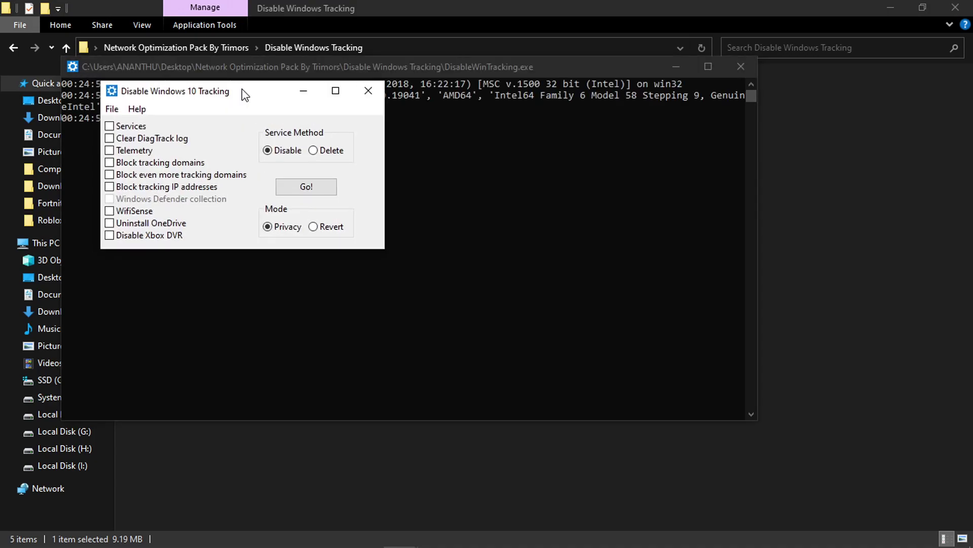
# Enable Services, Clear DiagTrack log, Telemetry, Block tracking domains and Block even more tracking domains, accepting the warning about affected services.
pyautogui.click(123, 125)
pyautogui.click(131, 138)
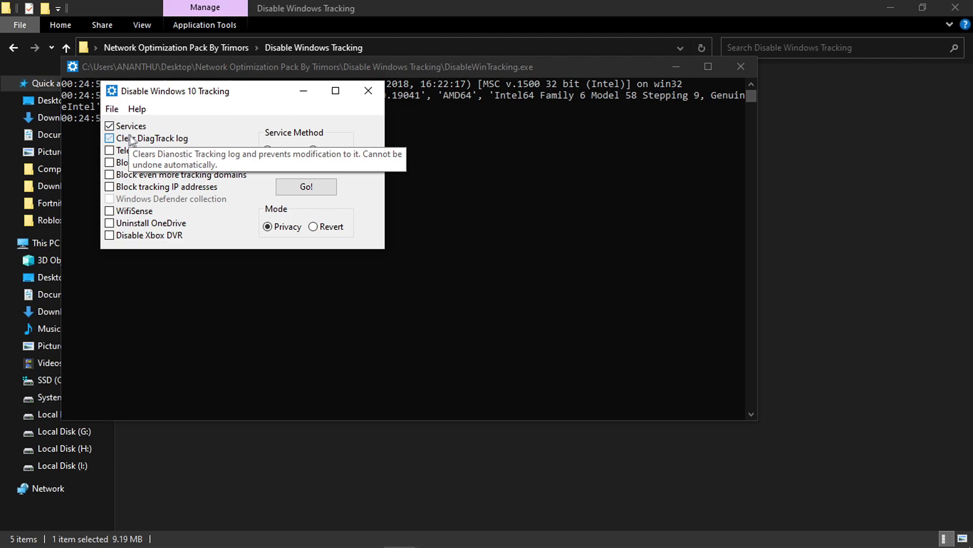
pyautogui.click(138, 150)
pyautogui.click(139, 162)
pyautogui.click(141, 174)
pyautogui.click(294, 192)
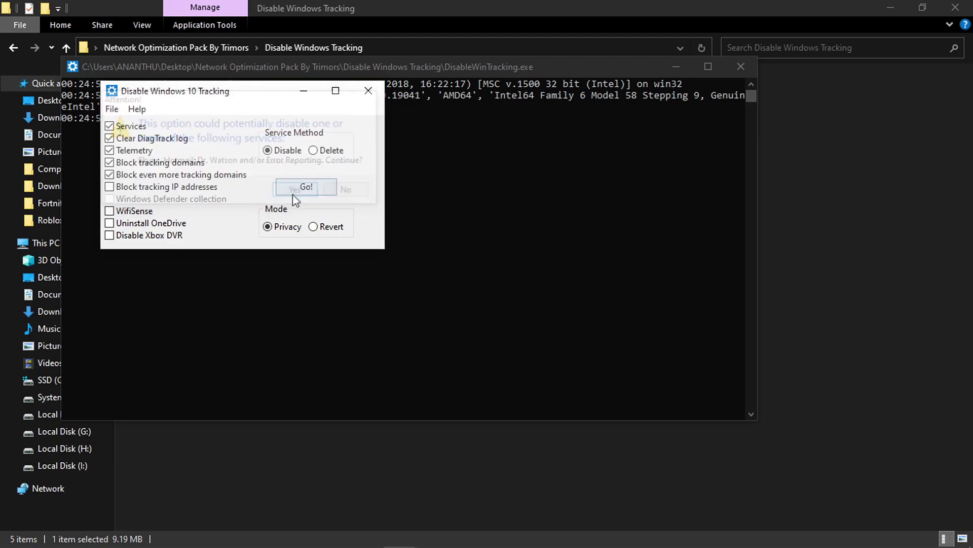
# Enable Block tracking IP addresses, WifiSense, Uninstall OneDrive and Disable Xbox DVR, then apply all selected options in Privacy mode.
pyautogui.click(141, 189)
pyautogui.click(347, 175)
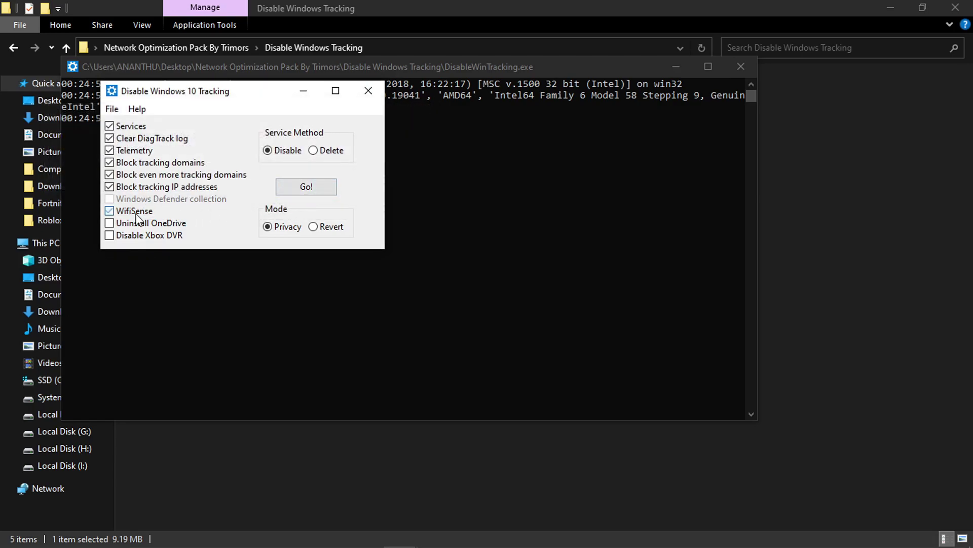
pyautogui.click(153, 225)
pyautogui.click(157, 238)
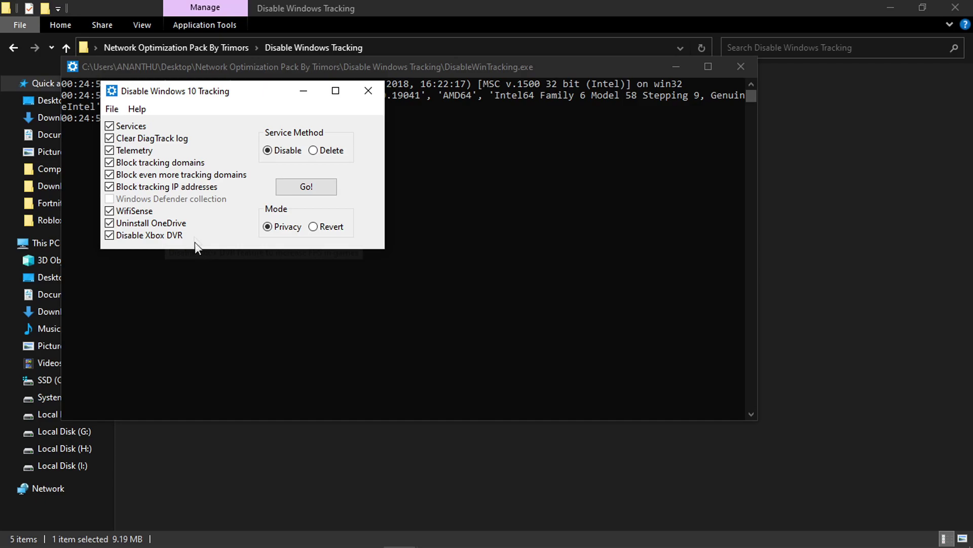
pyautogui.click(304, 187)
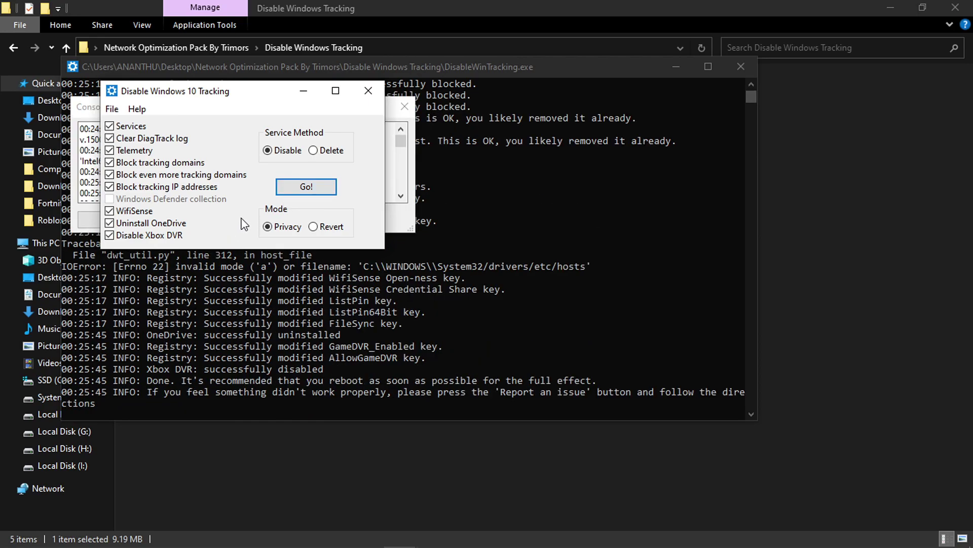
# Close the Disable Windows 10 Tracking tool and open the Realtek Drivers folder of the Network Optimization Pack.
pyautogui.click(366, 91)
pyautogui.click(283, 251)
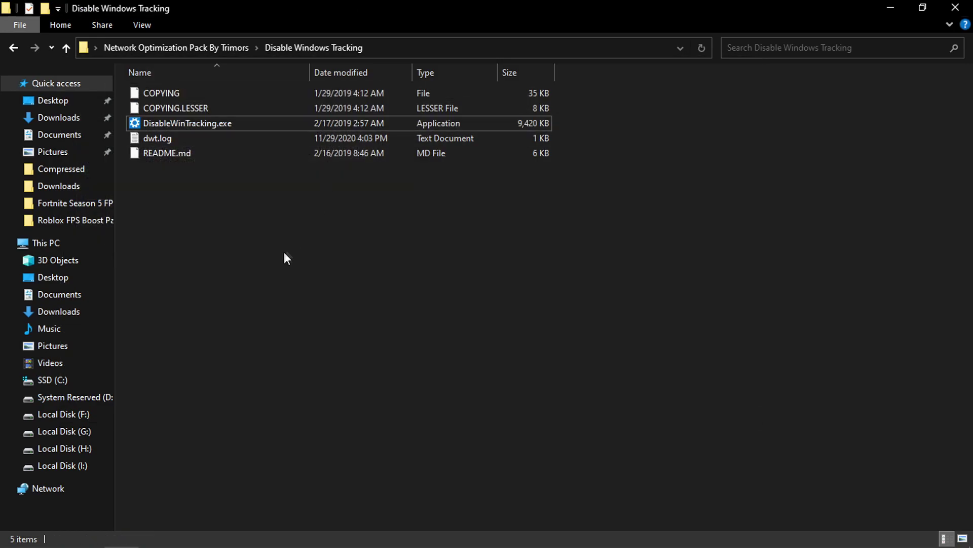
pyautogui.click(13, 51)
pyautogui.doubleClick(223, 108)
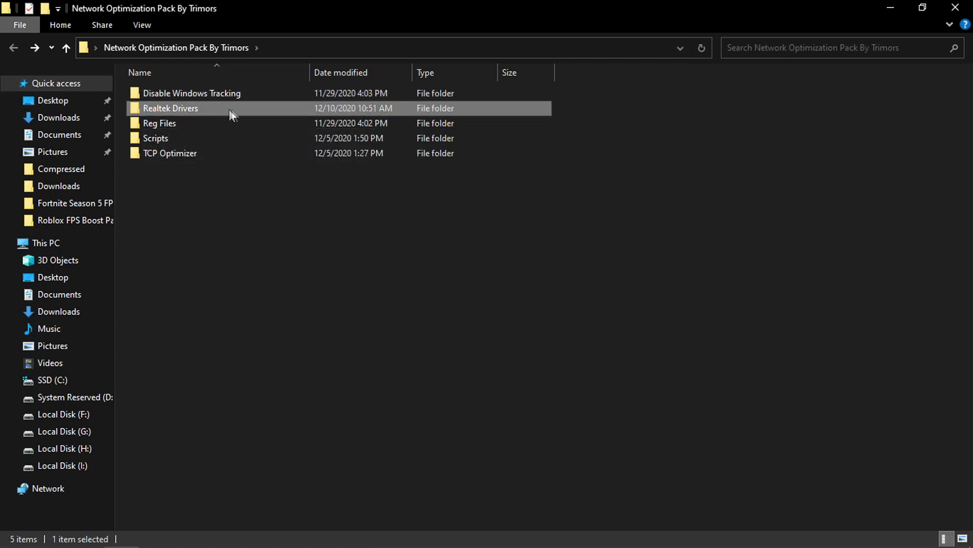
# Extract the driver install folder from Realtek Ethernet Driver Win 10.zip into the Realtek Drivers folder.
pyautogui.click(252, 95)
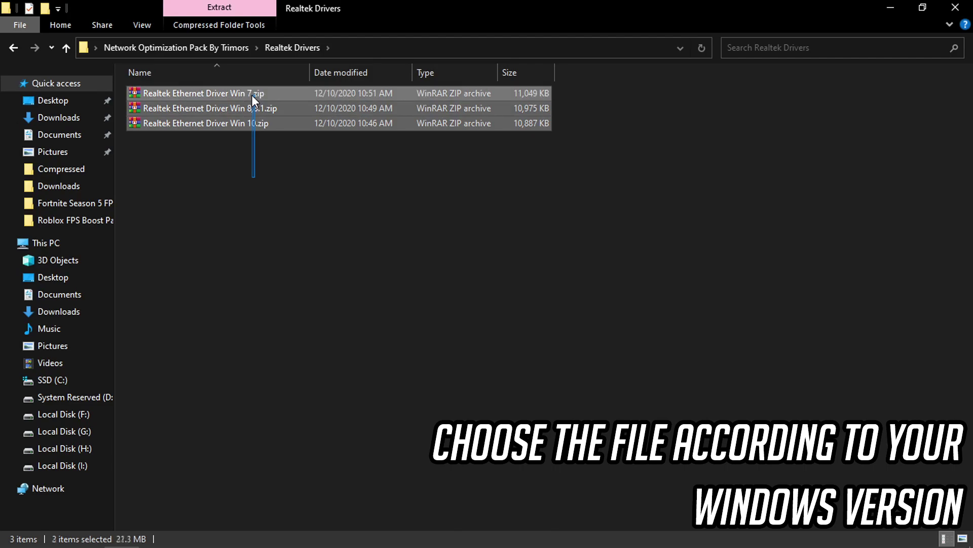
pyautogui.click(255, 151)
pyautogui.moveTo(254, 150); pyautogui.dragTo(254, 93)
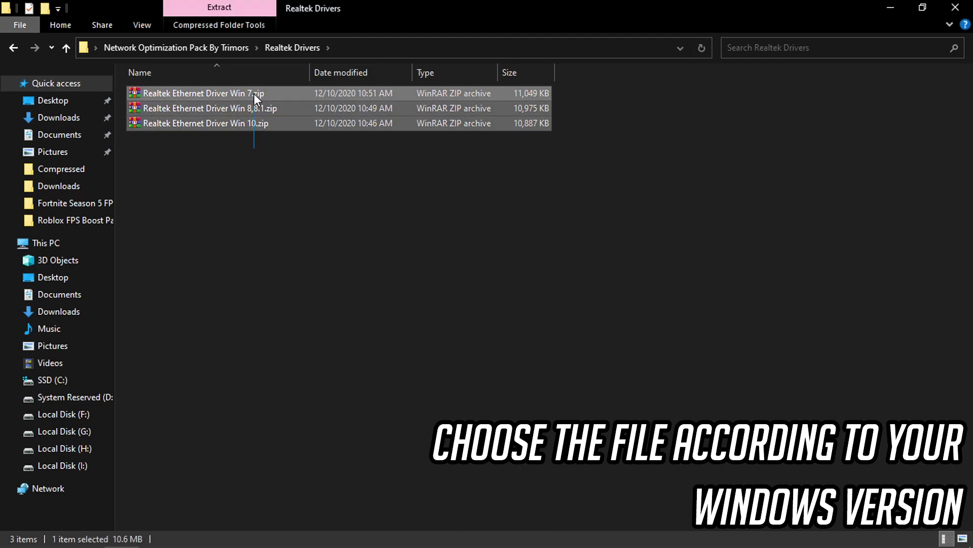
pyautogui.click(231, 141)
pyautogui.doubleClick(229, 124)
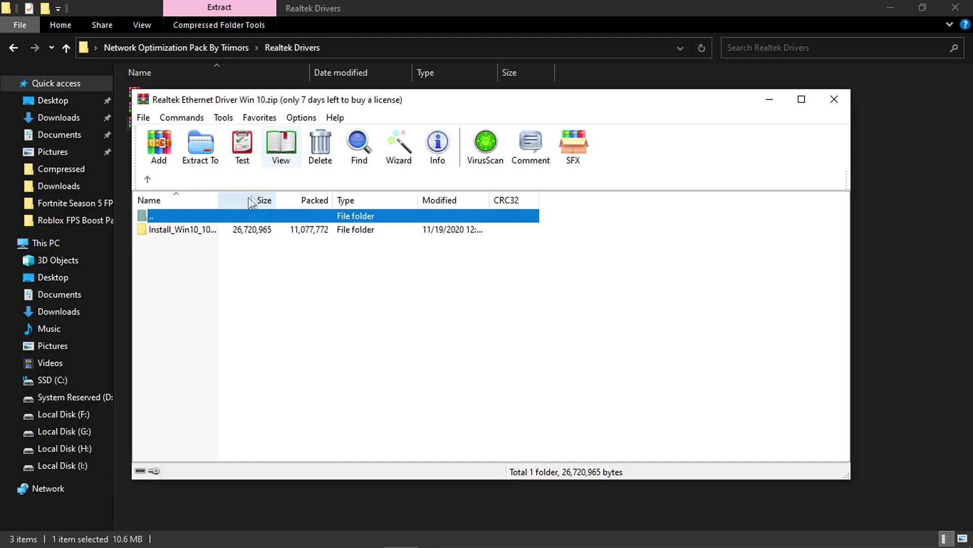
pyautogui.click(200, 230)
pyautogui.moveTo(200, 231); pyautogui.dragTo(874, 250)
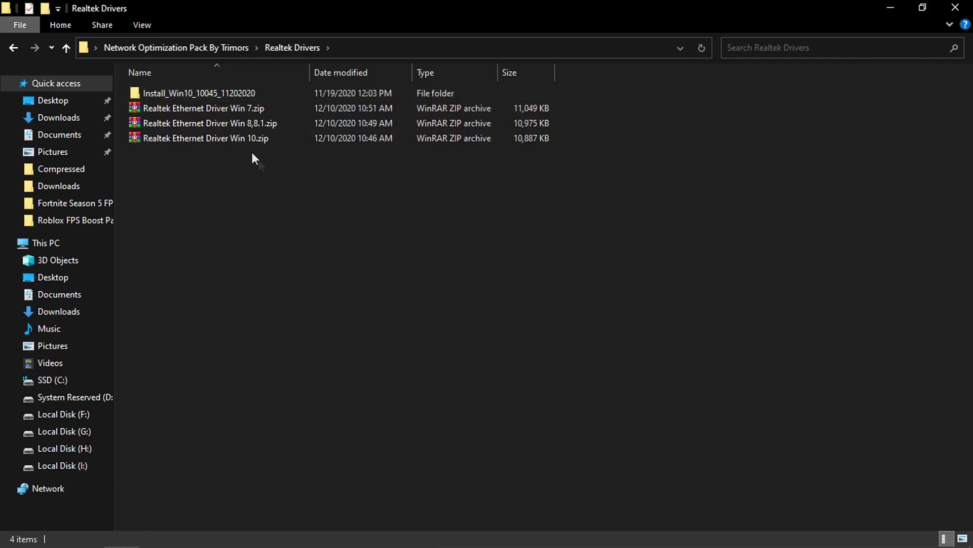
# Run setup.exe from the Install_Win10_10045_11202020 folder and complete the Realtek Ethernet Controller Driver installation.
pyautogui.doubleClick(219, 91)
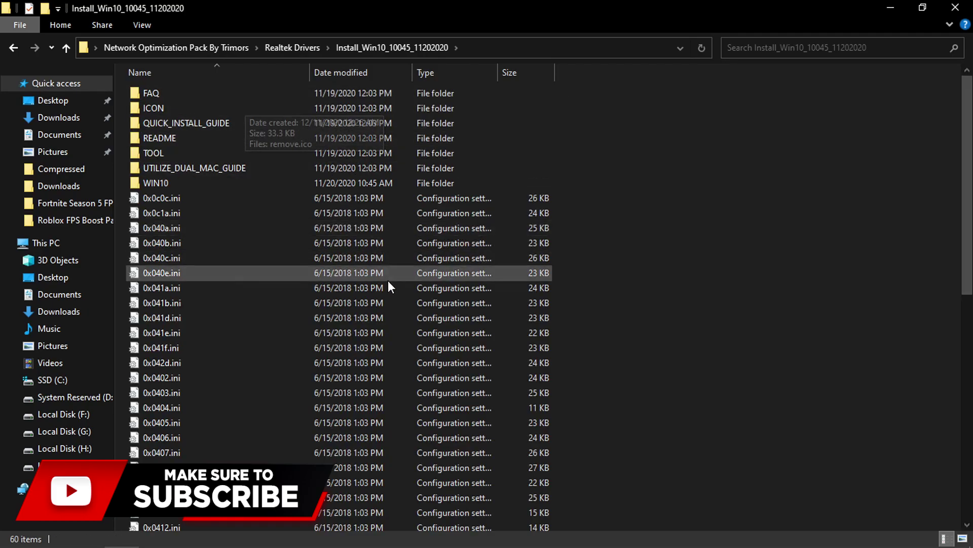
pyautogui.scroll(-10, 387, 285)
pyautogui.doubleClick(205, 373)
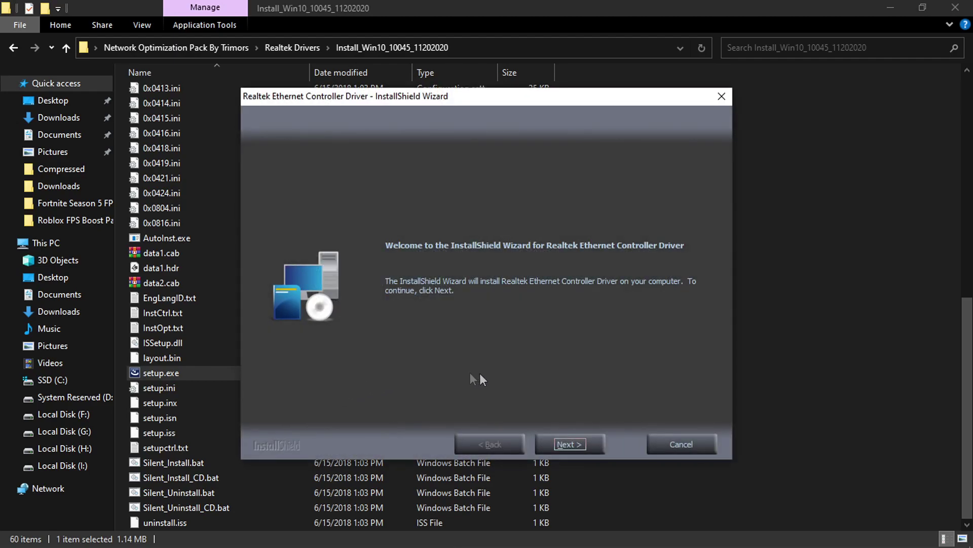
pyautogui.click(566, 443)
pyautogui.click(566, 443)
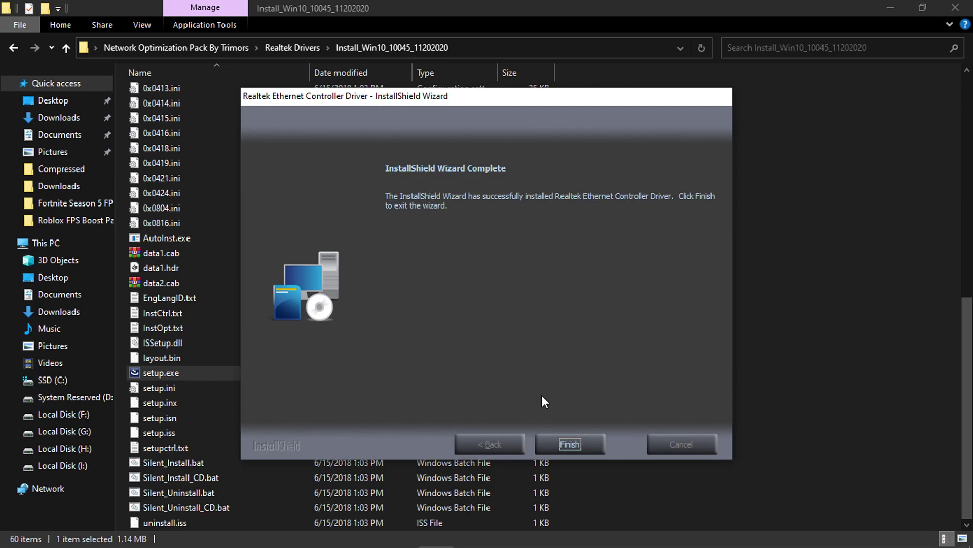
pyautogui.click(586, 440)
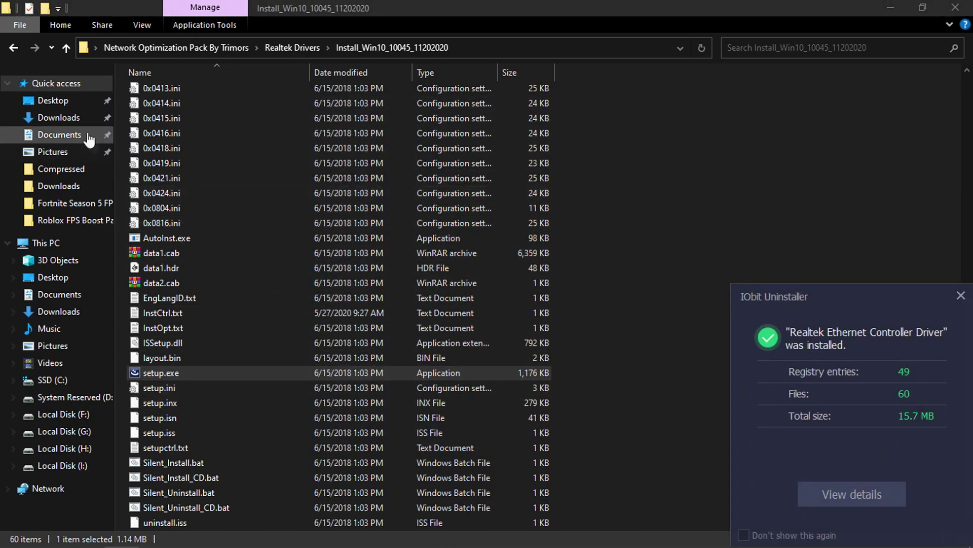
# Return to the Network Optimization Pack By Trimors folder and open its Reg Files subfolder.
pyautogui.click(14, 48)
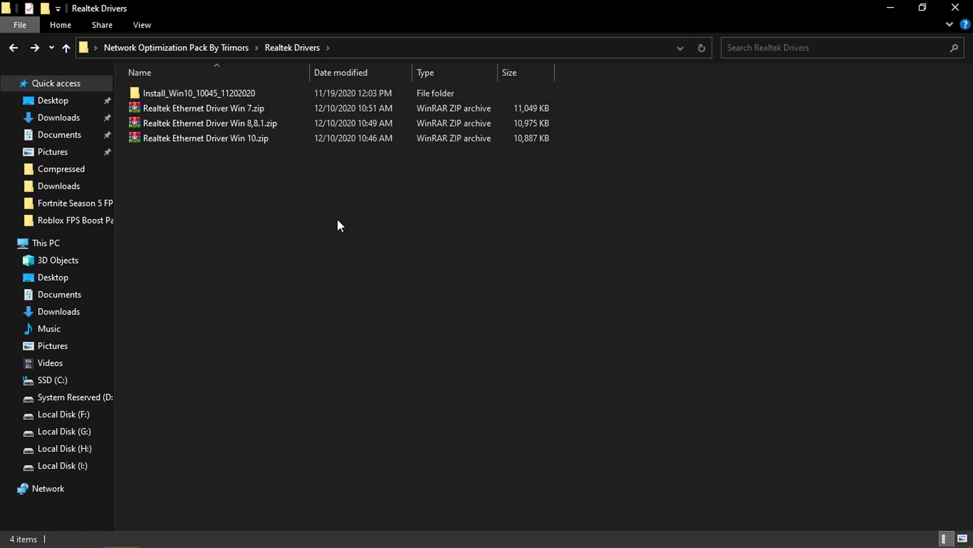
pyautogui.click(13, 48)
pyautogui.click(163, 124)
pyautogui.doubleClick(195, 124)
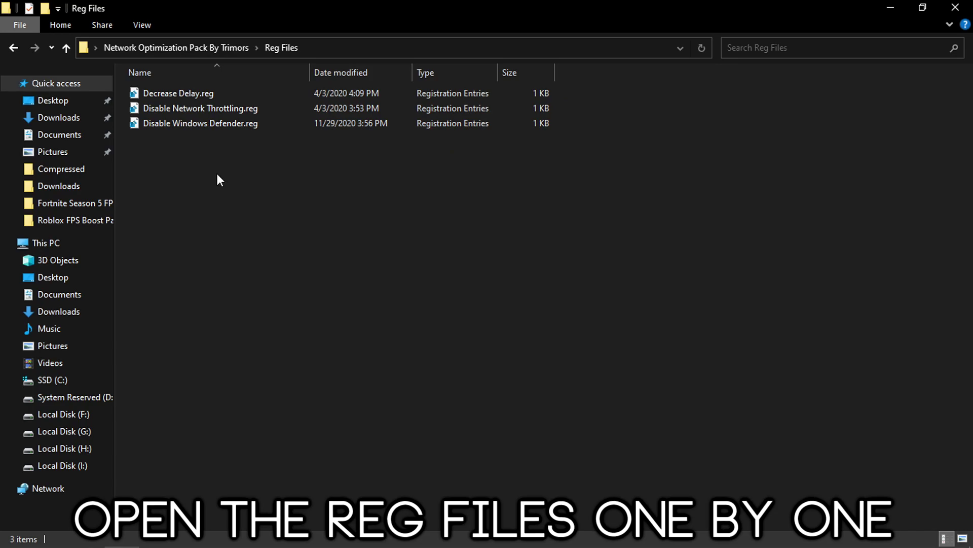
pyautogui.moveTo(217, 175); pyautogui.dragTo(201, 94)
pyautogui.click(217, 157)
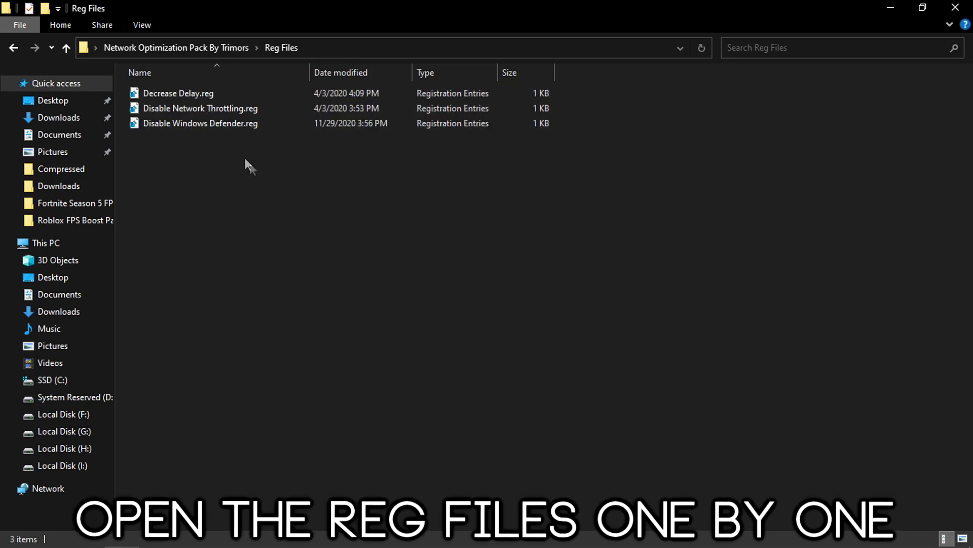
# Add Decrease Delay.reg, Disable Network Throttling.reg and Disable Windows Defender.reg to the registry one by one.
pyautogui.doubleClick(181, 95)
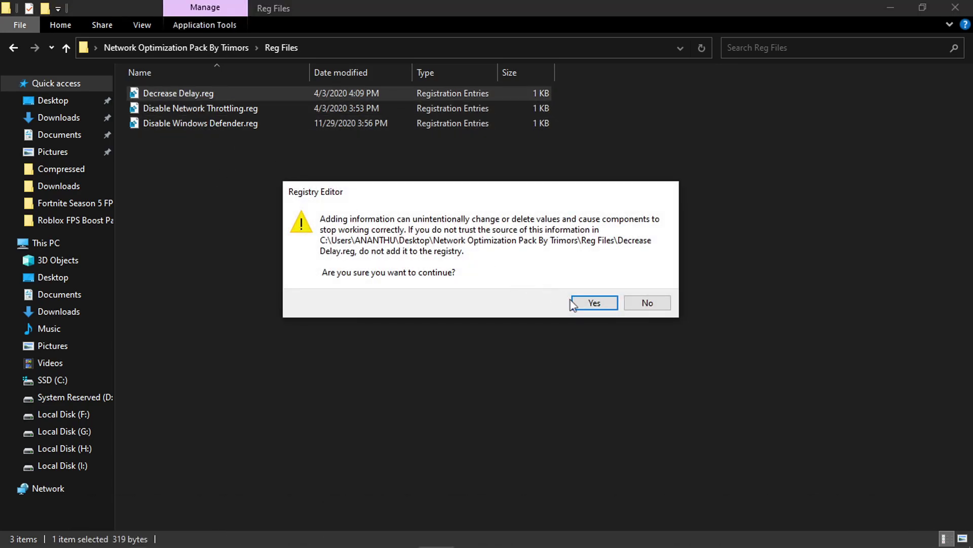
pyautogui.click(591, 303)
pyautogui.click(654, 282)
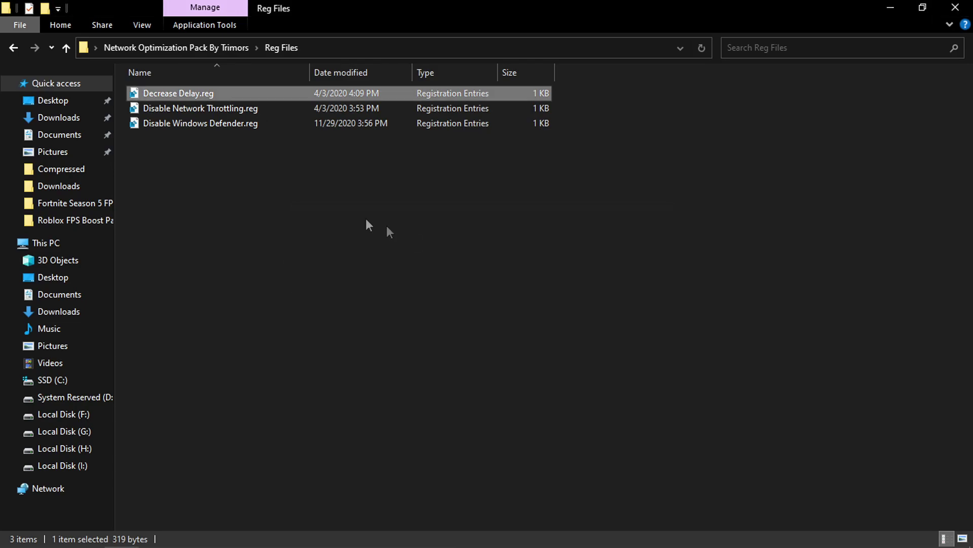
pyautogui.doubleClick(189, 108)
pyautogui.click(573, 303)
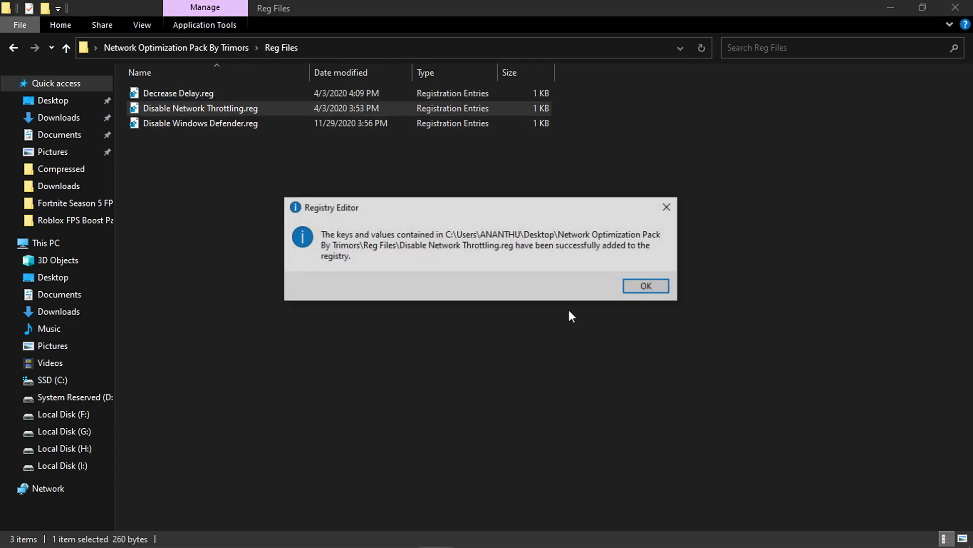
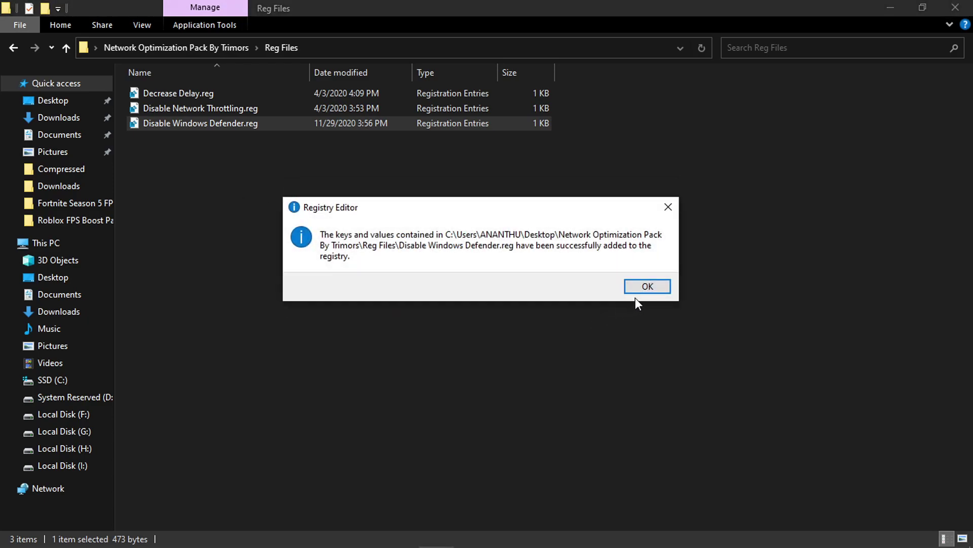
pyautogui.click(650, 285)
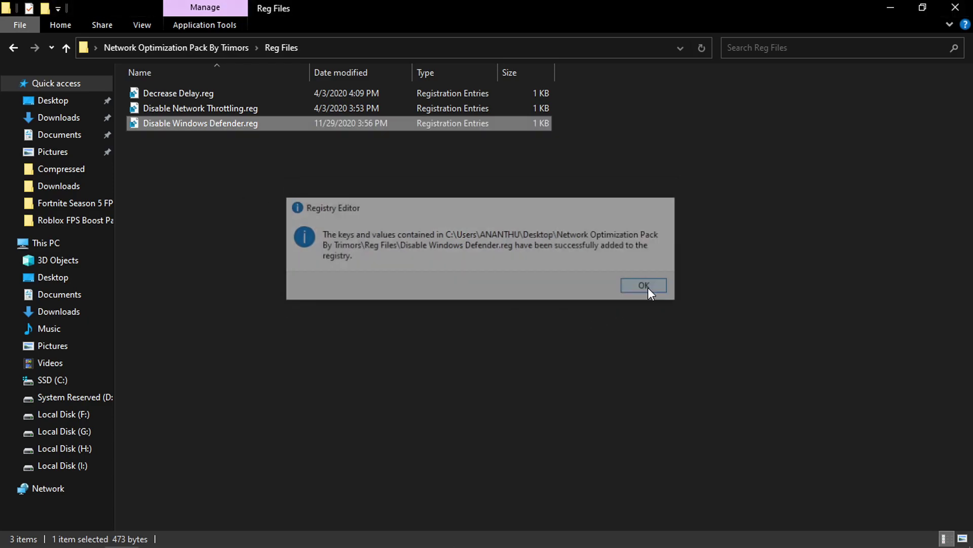
# Return to the Network Optimization Pack By Trimors folder and open its Scripts subfolder.
pyautogui.click(7, 50)
pyautogui.doubleClick(199, 142)
pyautogui.moveTo(214, 217); pyautogui.dragTo(200, 92)
pyautogui.click(214, 205)
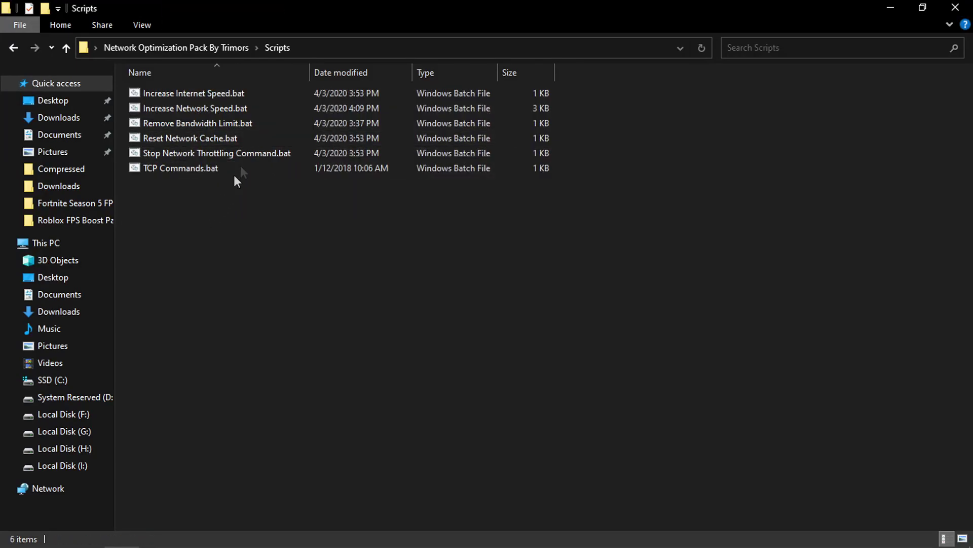
# Run Increase Internet Speed.bat as administrator and dismiss its DLL registration message.
pyautogui.click(210, 90)
pyautogui.rightClick(226, 94)
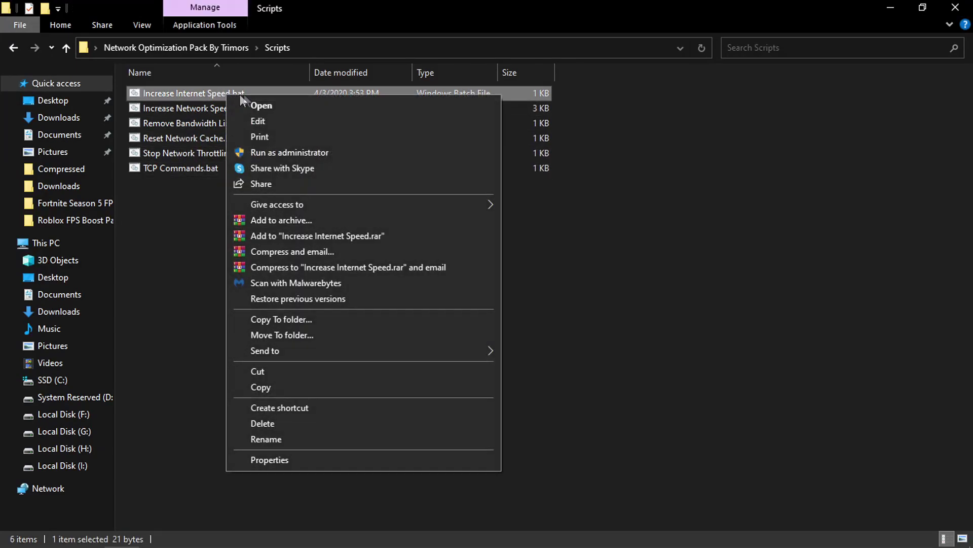
pyautogui.click(279, 149)
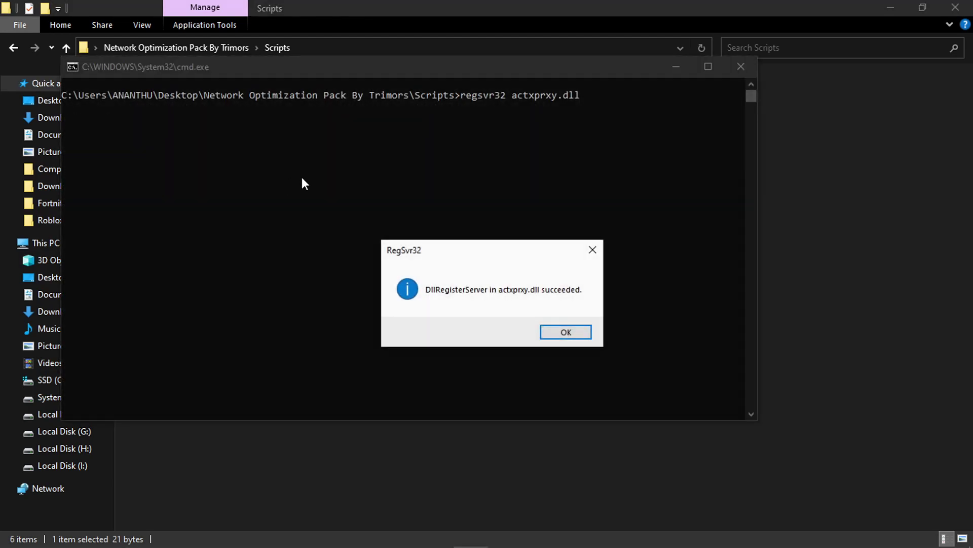
pyautogui.click(566, 333)
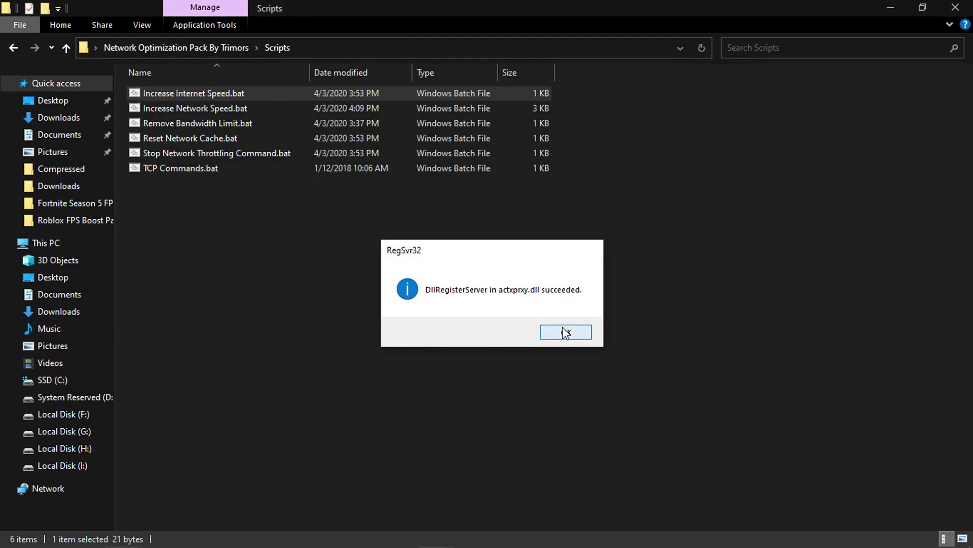
# Run Increase Network Speed.bat as administrator, choosing option 1 for Windows 10, and let the script finish.
pyautogui.click(219, 111)
pyautogui.rightClick(219, 110)
pyautogui.click(290, 170)
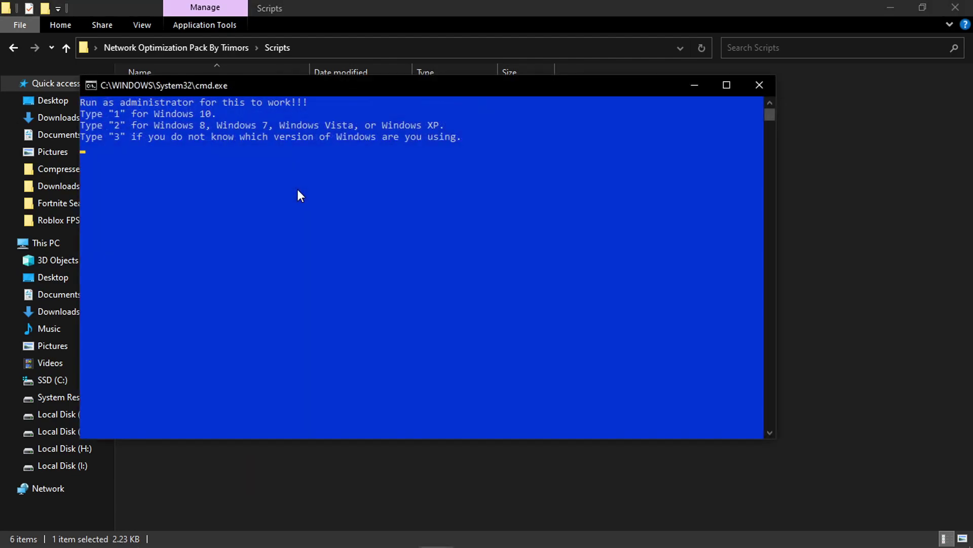
pyautogui.press('Return')
pyautogui.write('1')
pyautogui.press('Return')
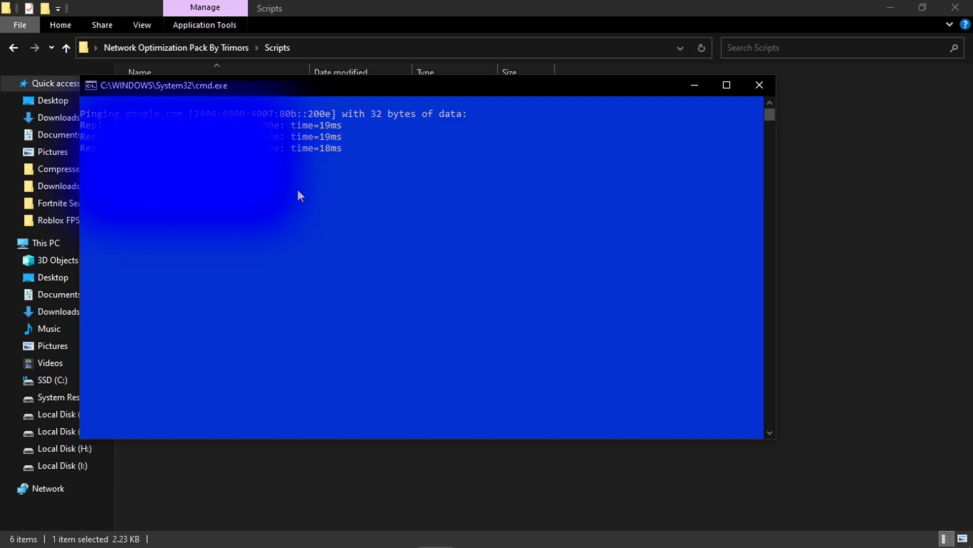
pyautogui.press('Return')
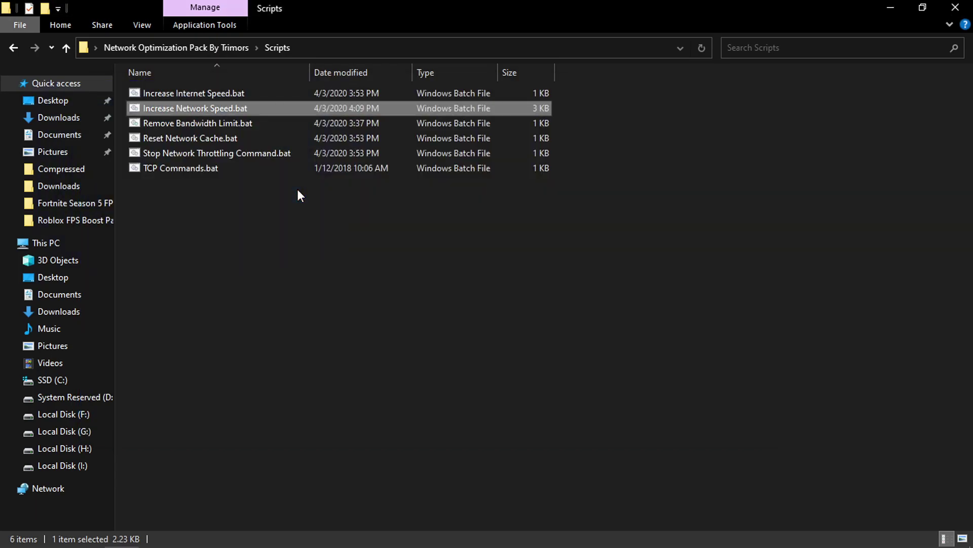
# Run Remove Bandwidth Limit.bat and Reset Network Cache.bat as administrator.
pyautogui.click(297, 194)
pyautogui.click(249, 126)
pyautogui.rightClick(249, 126)
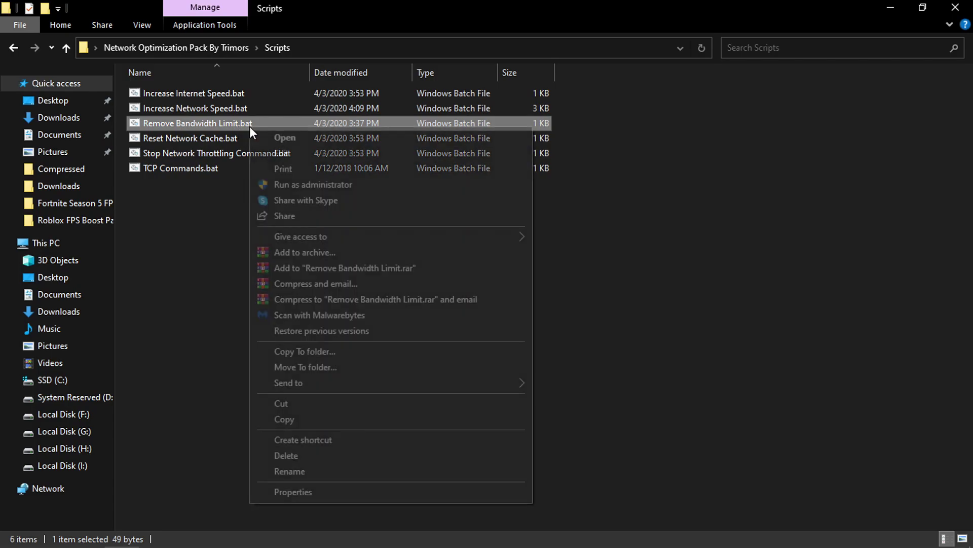
pyautogui.click(304, 185)
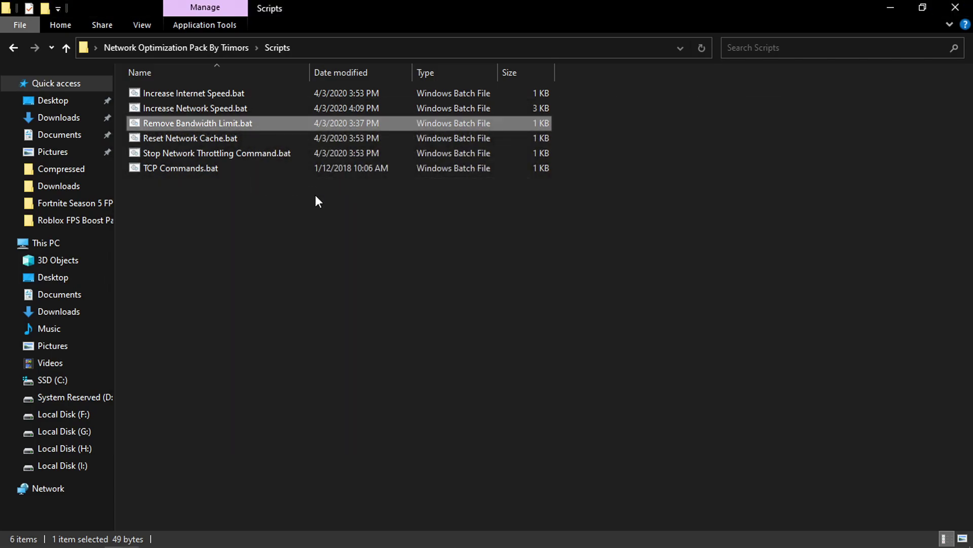
pyautogui.click(221, 144)
pyautogui.rightClick(205, 143)
pyautogui.click(272, 198)
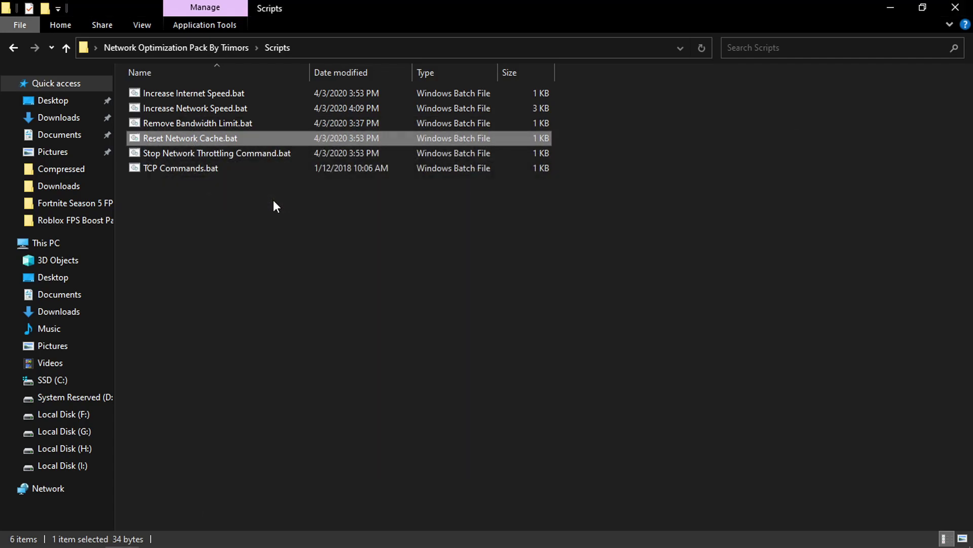
# Run Stop Network Throttling Command.bat and TCP Commands.bat as administrator.
pyautogui.click(233, 149)
pyautogui.rightClick(230, 148)
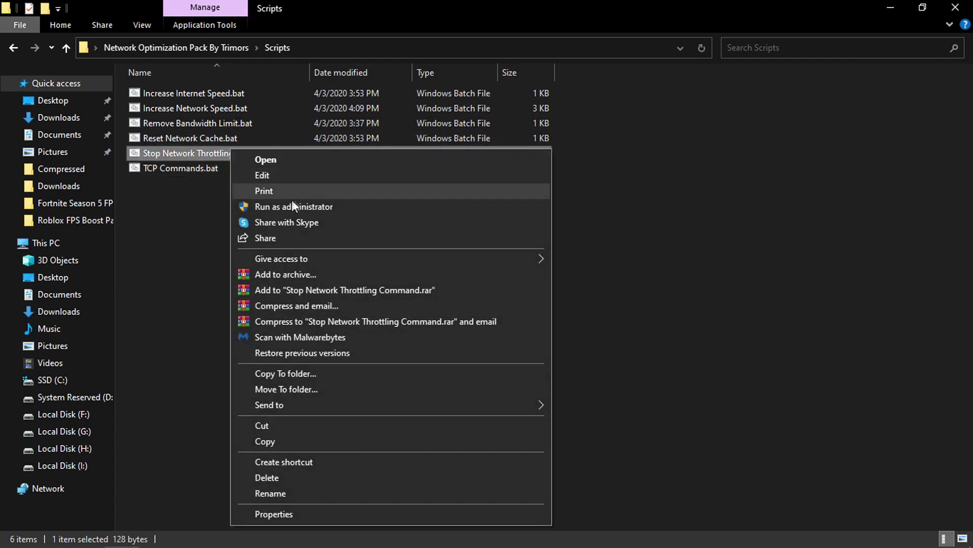
pyautogui.click(273, 206)
pyautogui.click(230, 169)
pyautogui.rightClick(229, 168)
pyautogui.click(296, 223)
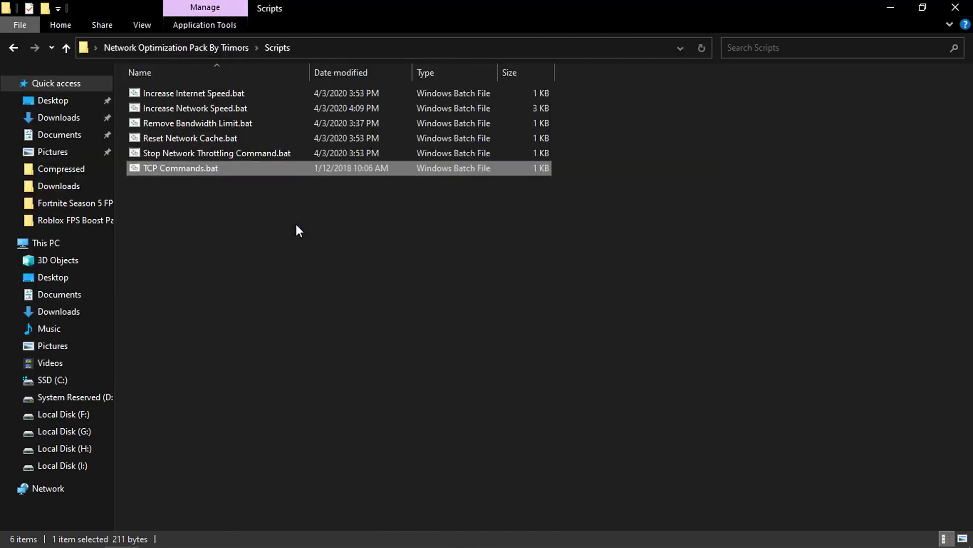
# Open the pack's TCP Optimizer folder and launch TCPOptimizer.exe.
pyautogui.click(12, 48)
pyautogui.doubleClick(141, 153)
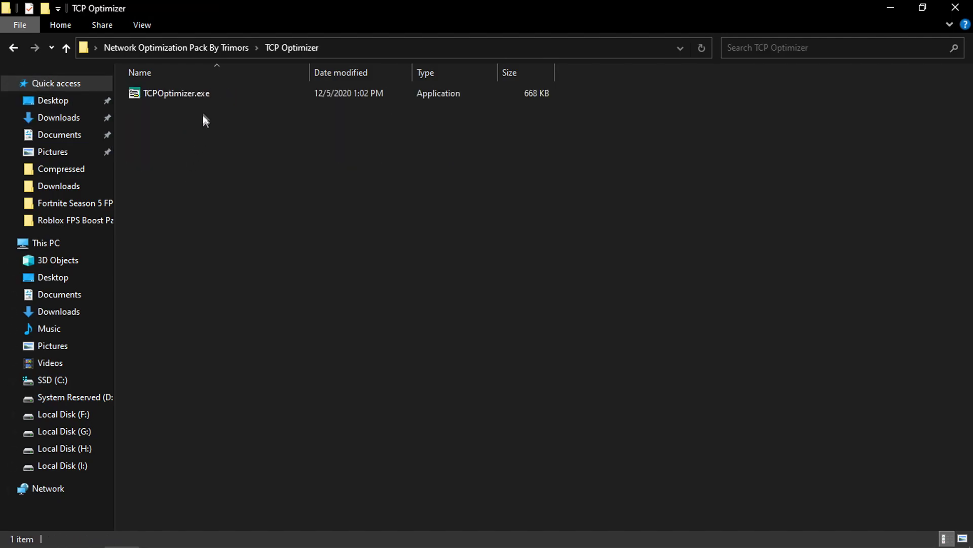
pyautogui.click(195, 96)
pyautogui.doubleClick(218, 95)
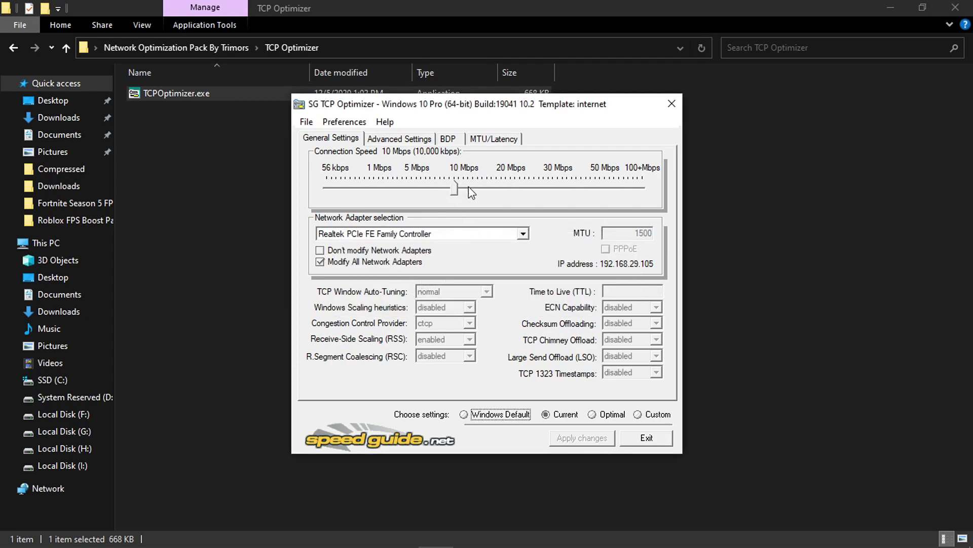
# Set the connection speed in SG TCP Optimizer to the maximum of 100 Mbps.
pyautogui.moveTo(459, 193); pyautogui.dragTo(642, 188)
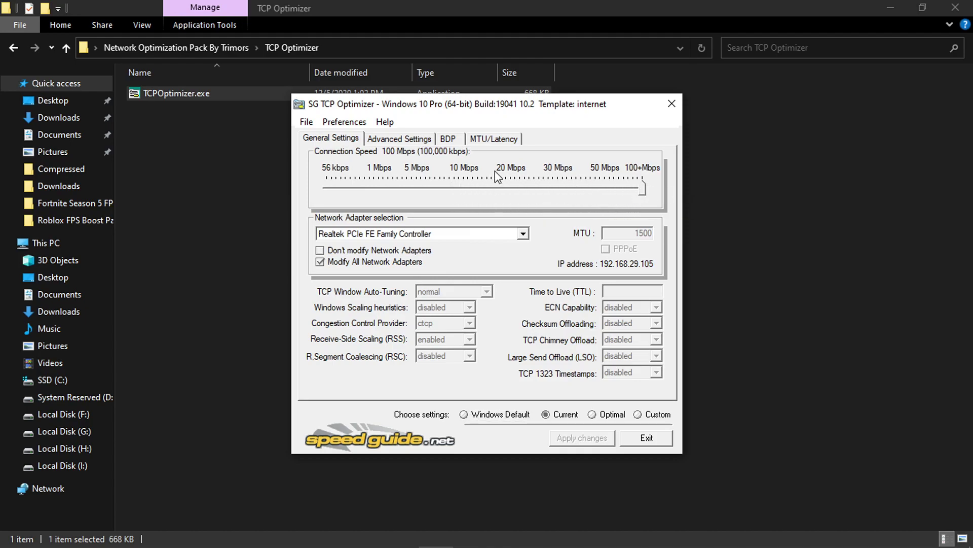
pyautogui.moveTo(643, 188)
pyautogui.mouseDown()
pyautogui.moveTo(591, 197)
pyautogui.moveTo(643, 189)
pyautogui.mouseUp()
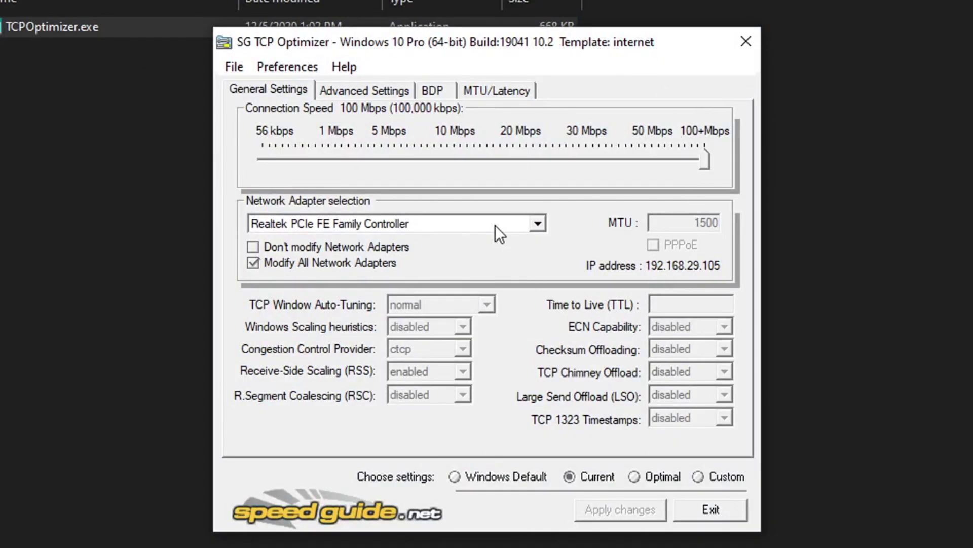
pyautogui.moveTo(706, 158); pyautogui.dragTo(762, 167)
# Choose the Realtek PCIe FE Family Controller as the network adapter and enable custom settings.
pyautogui.click(458, 227)
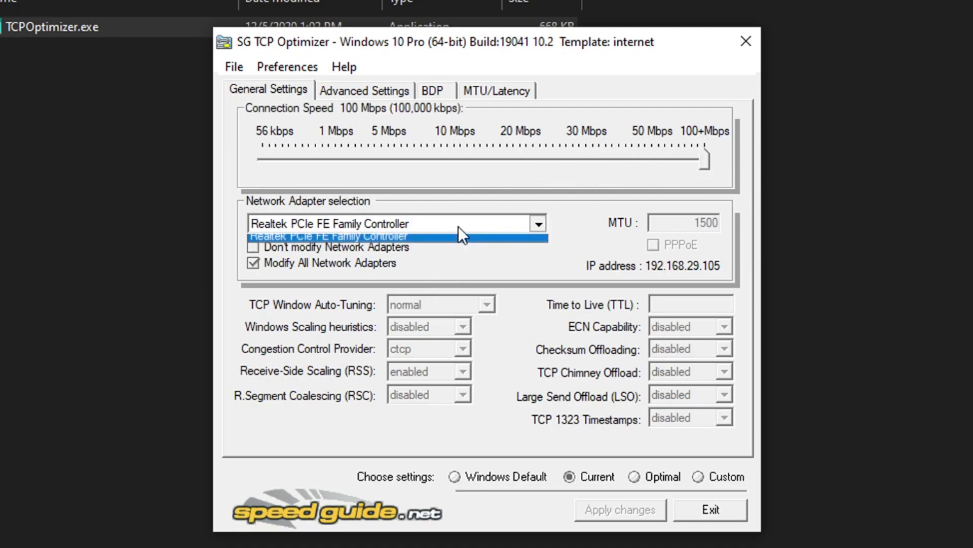
pyautogui.click(415, 241)
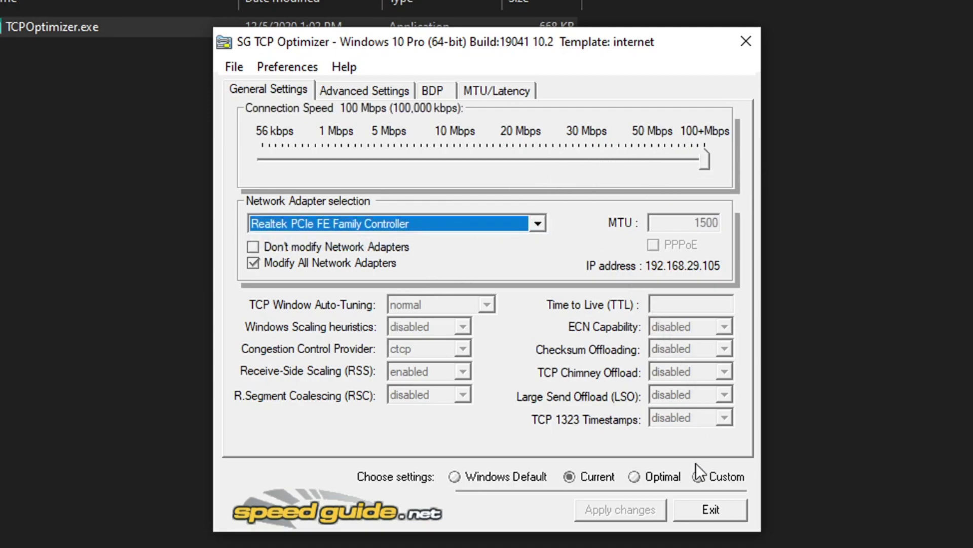
pyautogui.click(698, 477)
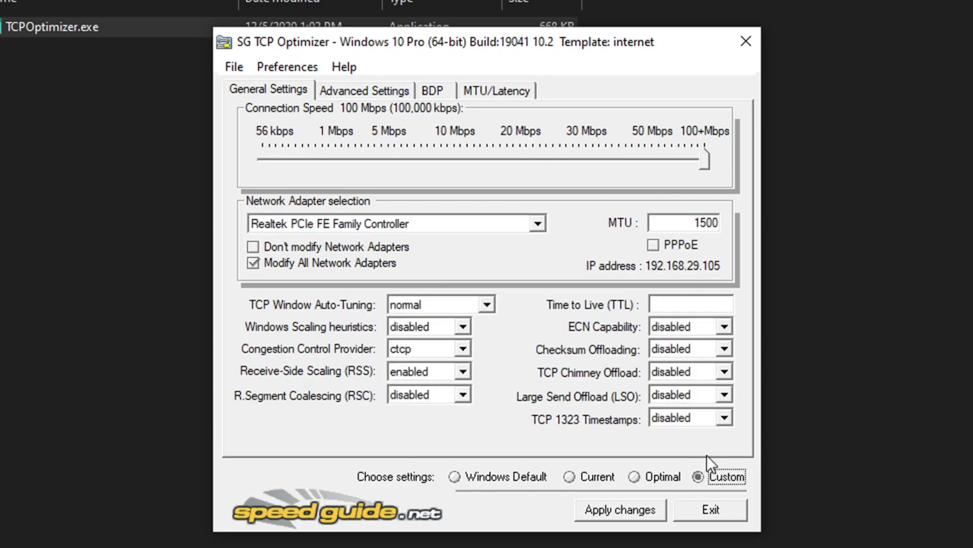
# Set the network adapter's MTU to 64.
pyautogui.write('60')
pyautogui.press('Left')
pyautogui.write('4')
pyautogui.press('BackSpace')
pyautogui.doubleClick(709, 222)
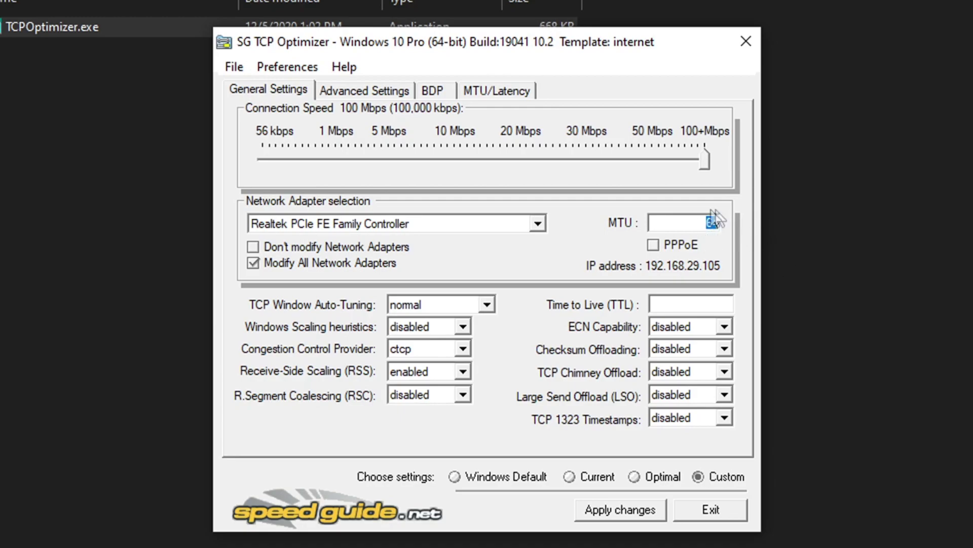
# Set both TCP Window Auto-Tuning and Windows Scaling heuristics to disabled.
pyautogui.click(436, 304)
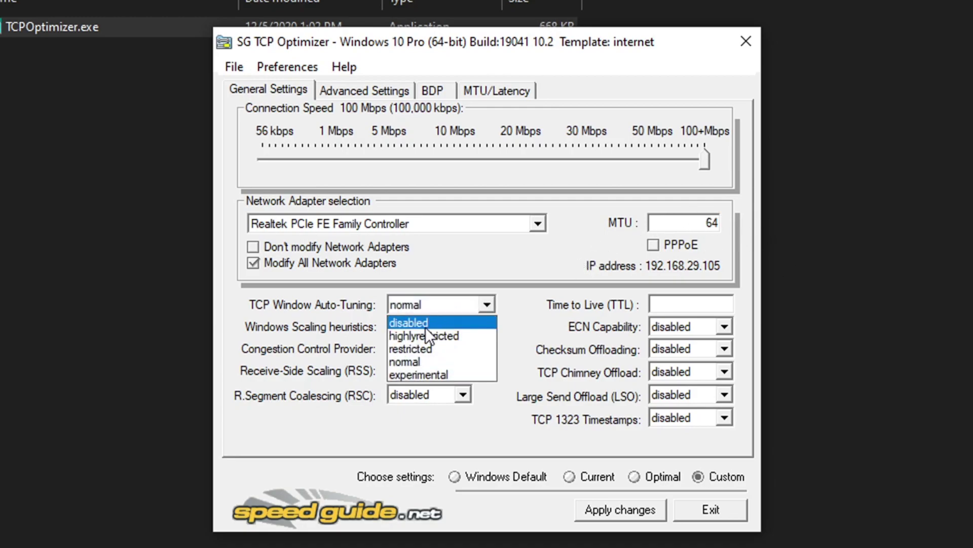
pyautogui.click(426, 319)
pyautogui.click(451, 328)
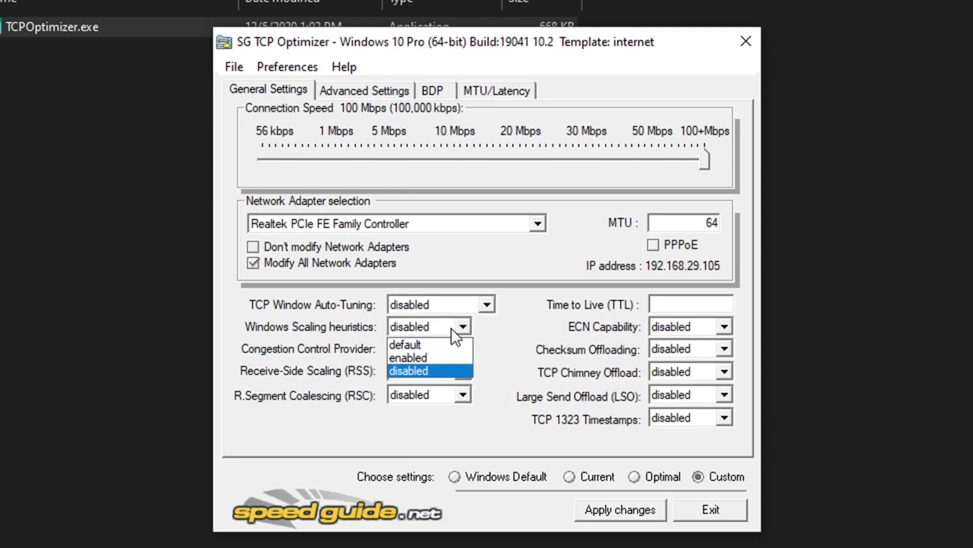
pyautogui.click(433, 371)
# Set the Congestion Control Provider to ctcp and Receive-Side Scaling (RSS) to enabled.
pyautogui.click(442, 350)
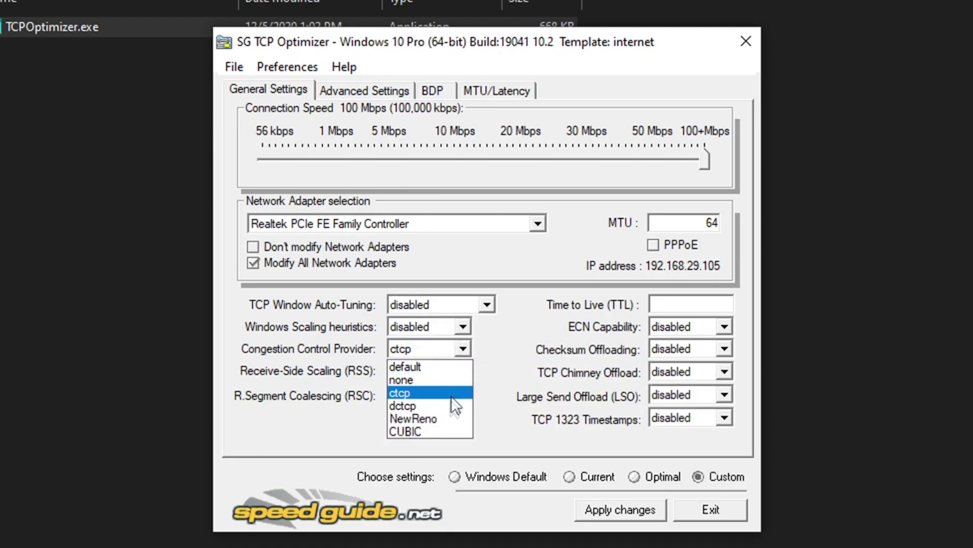
pyautogui.click(417, 393)
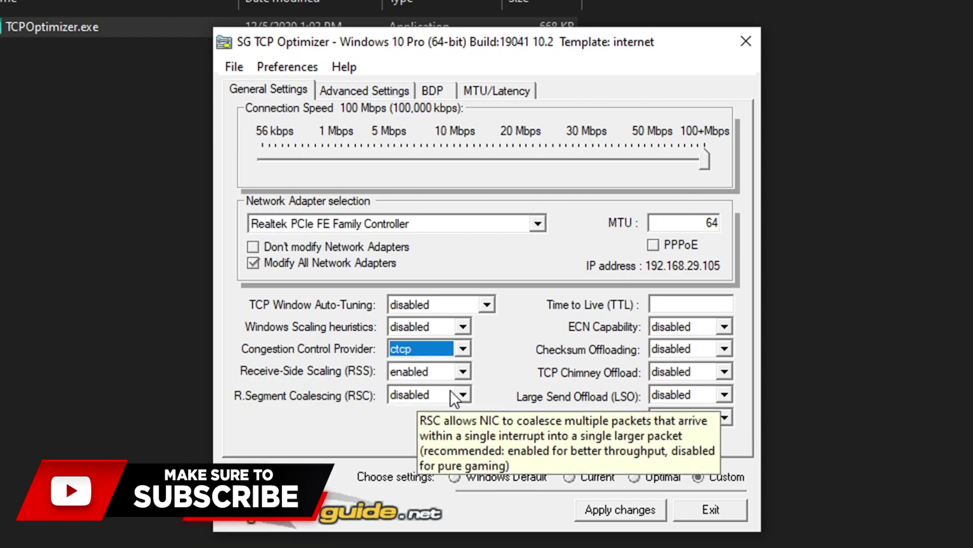
pyautogui.click(443, 374)
pyautogui.click(429, 402)
# Set R.Segment Coalescing (RSC) to enabled and TCP Window Auto-Tuning to normal.
pyautogui.click(436, 395)
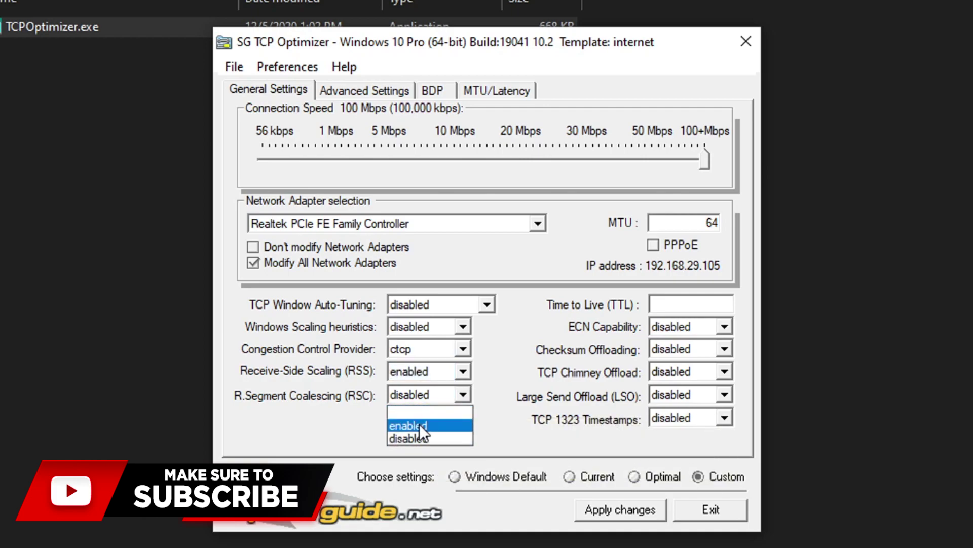
pyautogui.click(420, 426)
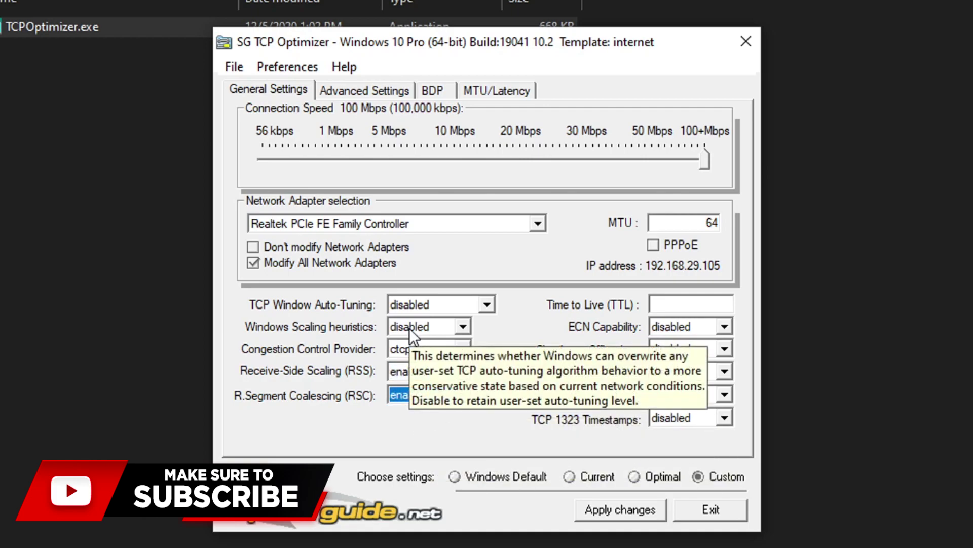
pyautogui.click(440, 306)
pyautogui.click(416, 359)
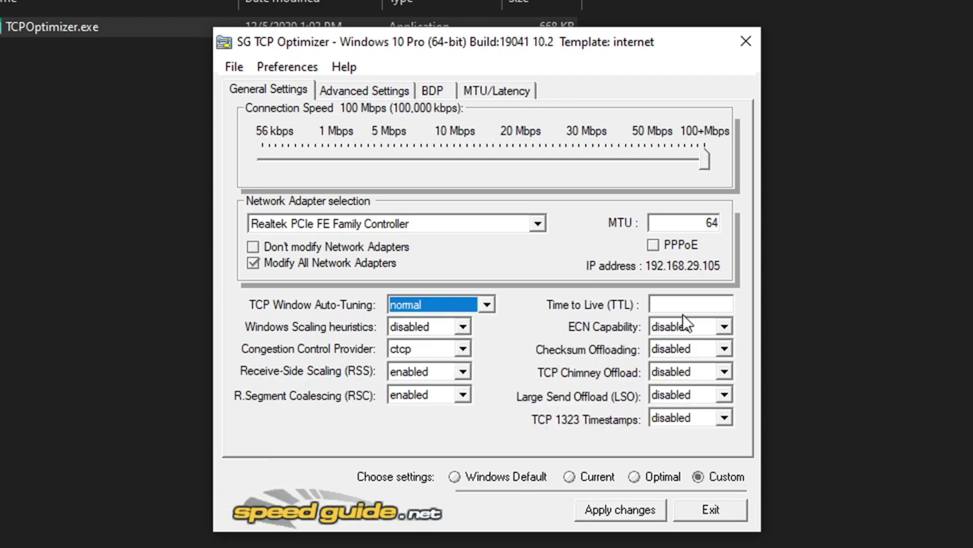
# Set ECN Capability and Checksum Offloading to disabled.
pyautogui.click(694, 335)
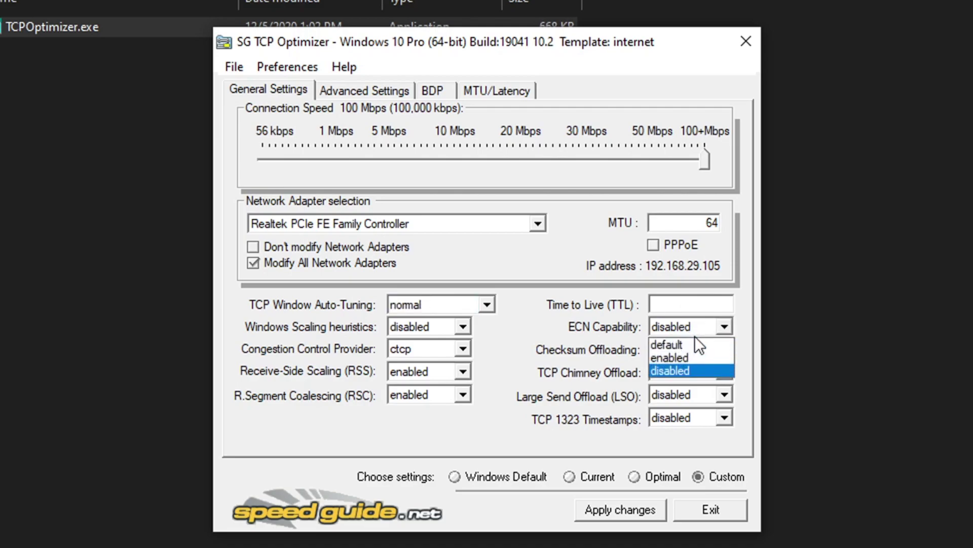
pyautogui.click(686, 371)
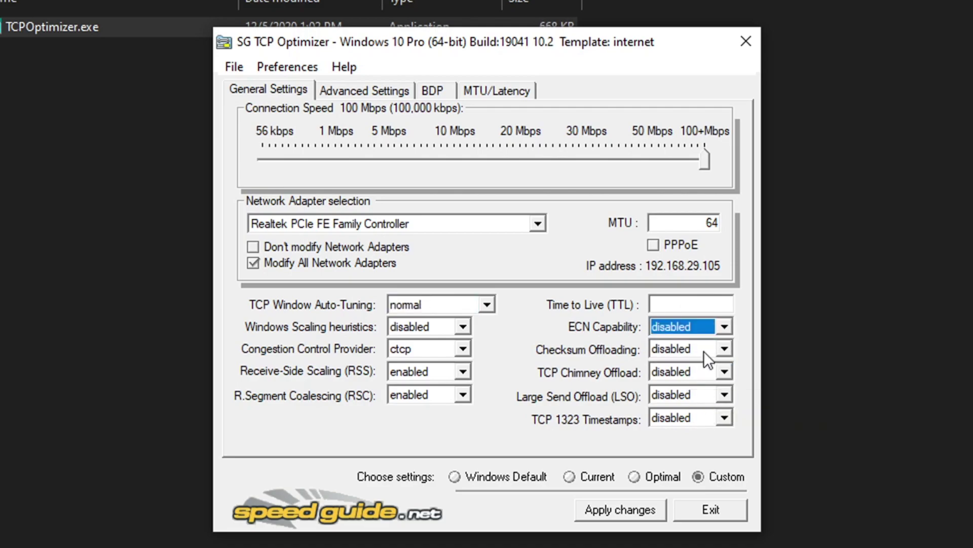
pyautogui.click(704, 350)
pyautogui.click(674, 391)
# Set TCP Chimney Offload, Large Send Offload (LSO) and TCP 1323 Timestamps to disabled.
pyautogui.click(682, 372)
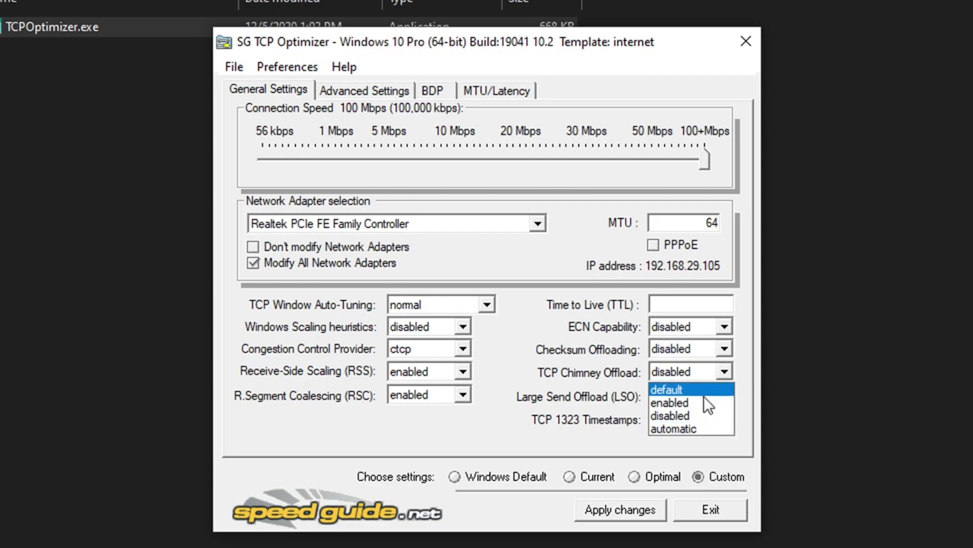
pyautogui.click(679, 413)
pyautogui.click(680, 395)
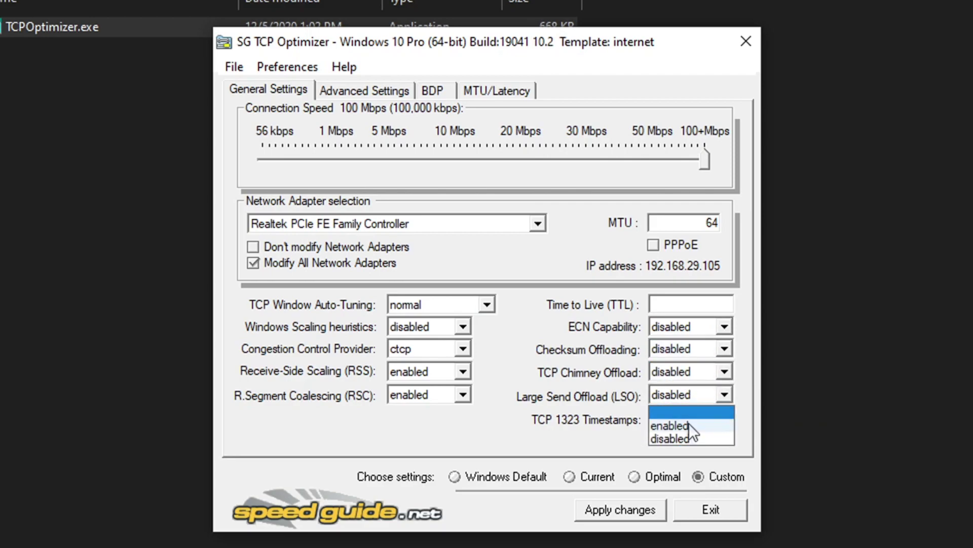
pyautogui.click(686, 436)
pyautogui.click(691, 412)
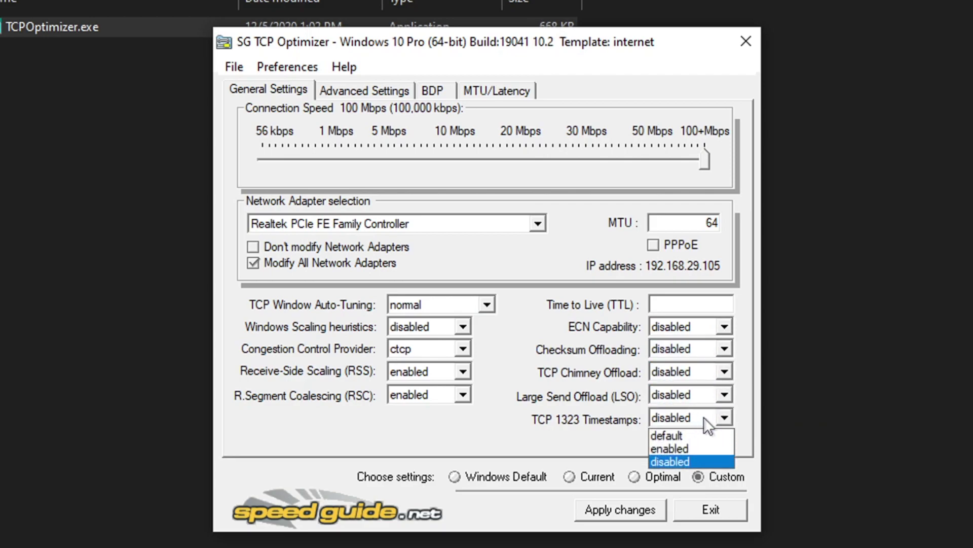
pyautogui.click(697, 460)
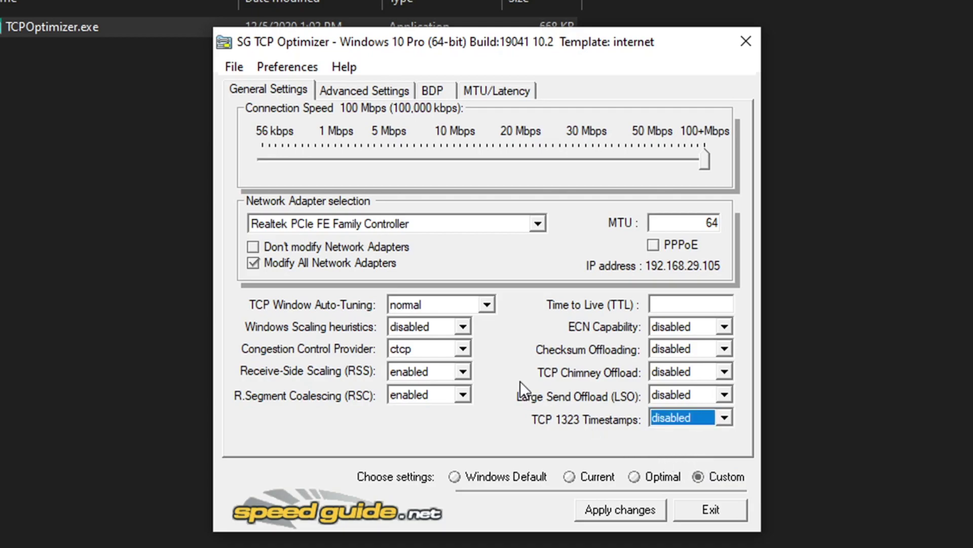
# In the advanced settings, set both Internet Explorer MaxConnections values to 10, HostPriority to 5 and DnsPriority to 6.
pyautogui.click(339, 93)
pyautogui.write('1010')
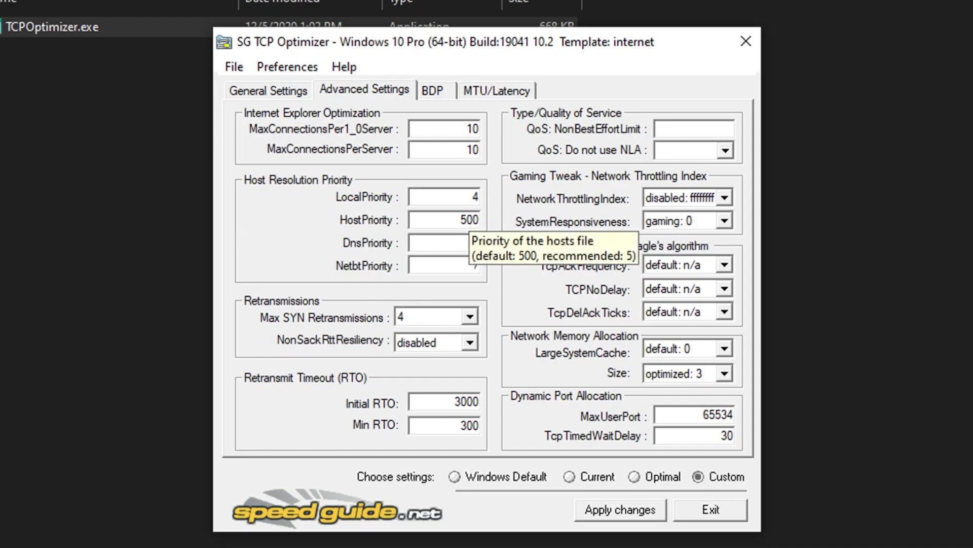
pyautogui.moveTo(457, 220); pyautogui.dragTo(501, 221)
pyautogui.write('5')
pyautogui.moveTo(474, 242); pyautogui.dragTo(492, 247)
pyautogui.write('6')
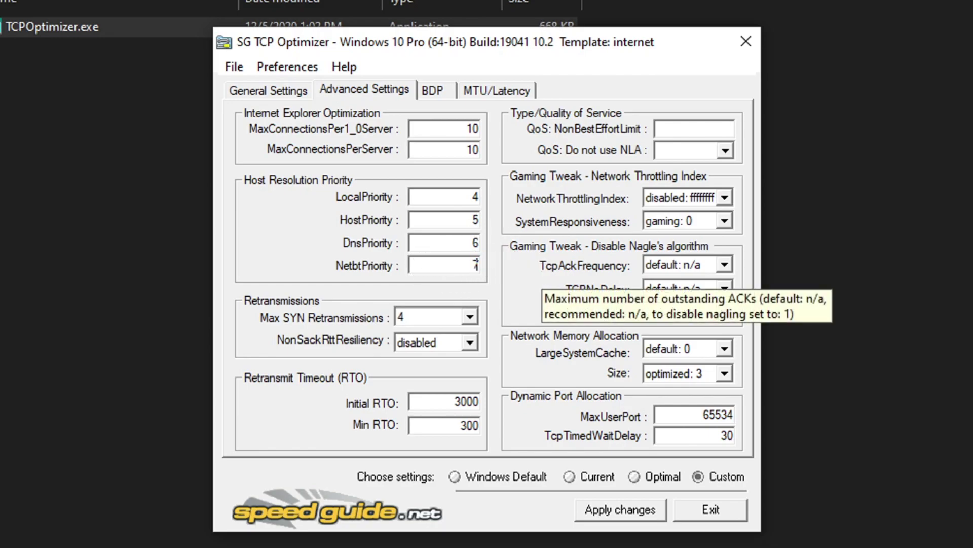
# Set Max SYN Retransmissions to 2 and NonSackRttResiliency to disabled.
pyautogui.click(448, 318)
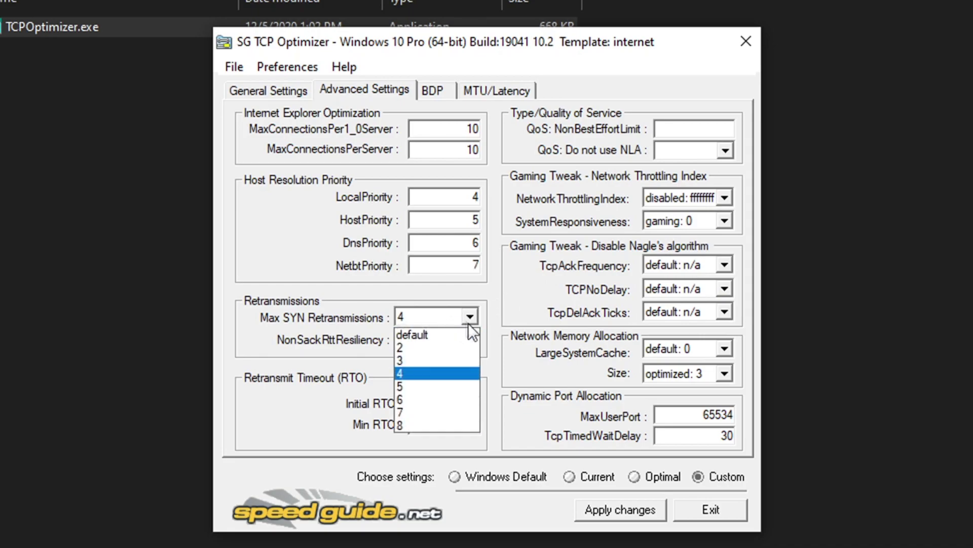
pyautogui.click(419, 349)
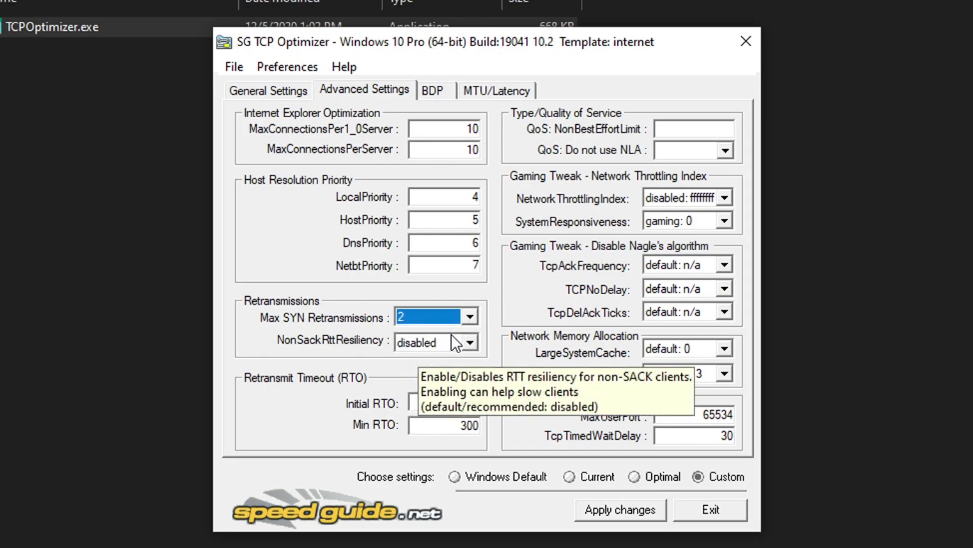
pyautogui.click(451, 339)
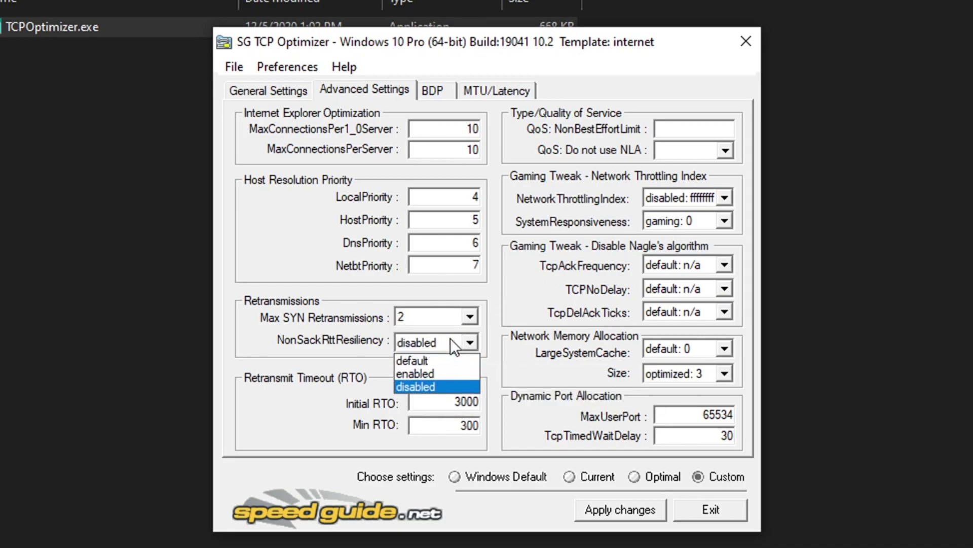
pyautogui.click(431, 386)
# Set the retransmit timeouts to an Initial RTO of 2000 and a Min RTO of 300.
pyautogui.click(461, 400)
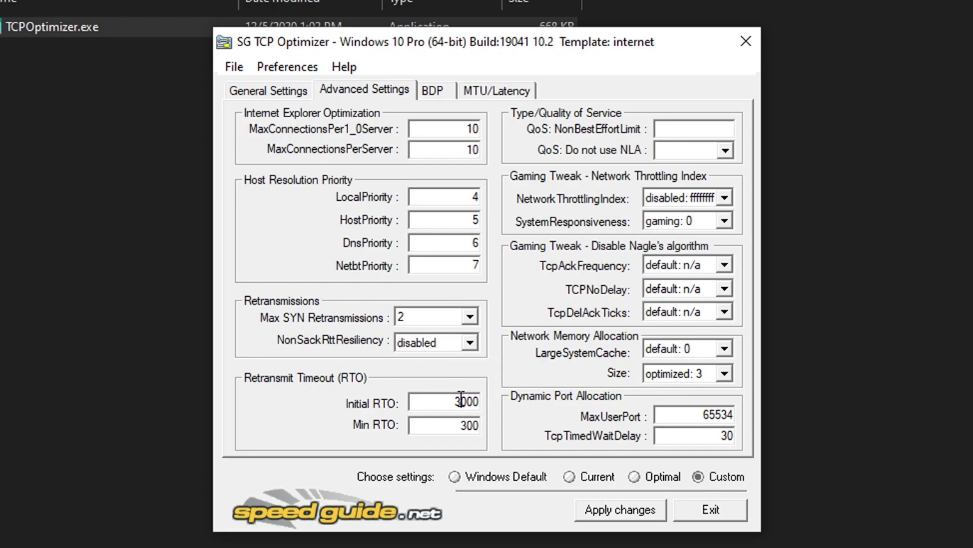
pyautogui.doubleClick(461, 401)
pyautogui.press('BackSpace')
pyautogui.write('12')
pyautogui.press('BackSpace')
pyautogui.press('BackSpace')
pyautogui.doubleClick(464, 430)
pyautogui.press('BackSpace')
pyautogui.write('300')
# Set QoS NonBestEffortLimit to 0 and QoS Do not use NLA to "optimal: 1".
pyautogui.click(698, 128)
pyautogui.write('0')
pyautogui.click(725, 148)
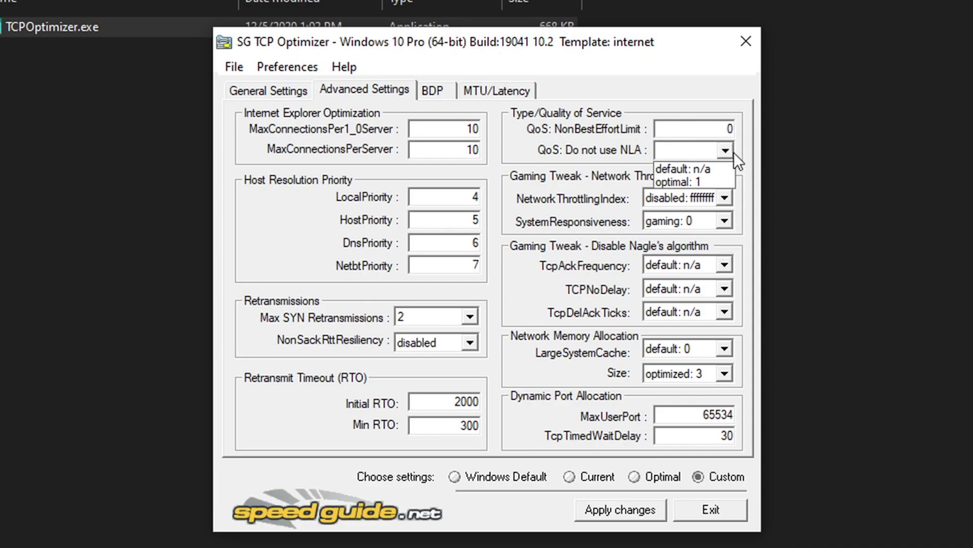
pyautogui.click(688, 183)
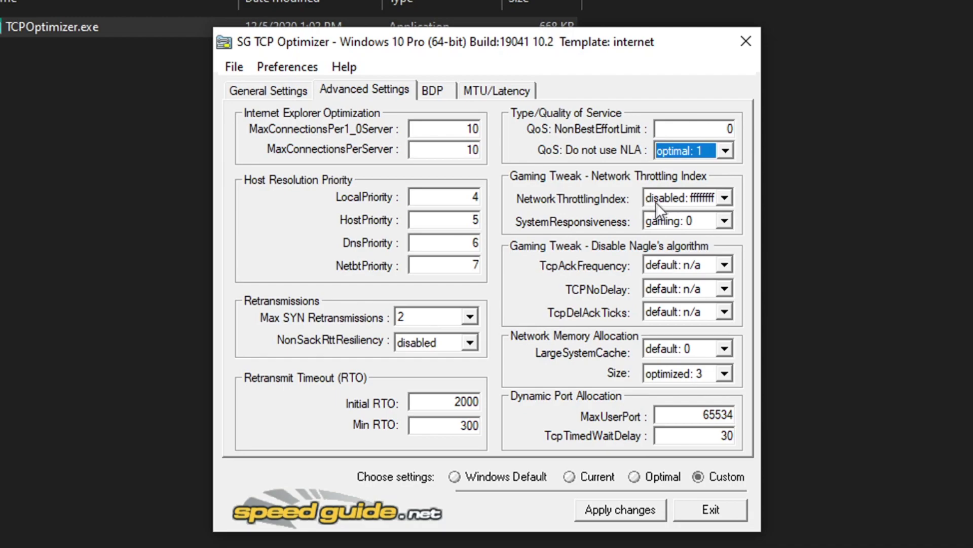
# Set NetworkThrottlingIndex to "disabled: ffffffff" and SystemResponsiveness to "gaming: 0".
pyautogui.click(710, 199)
pyautogui.click(675, 253)
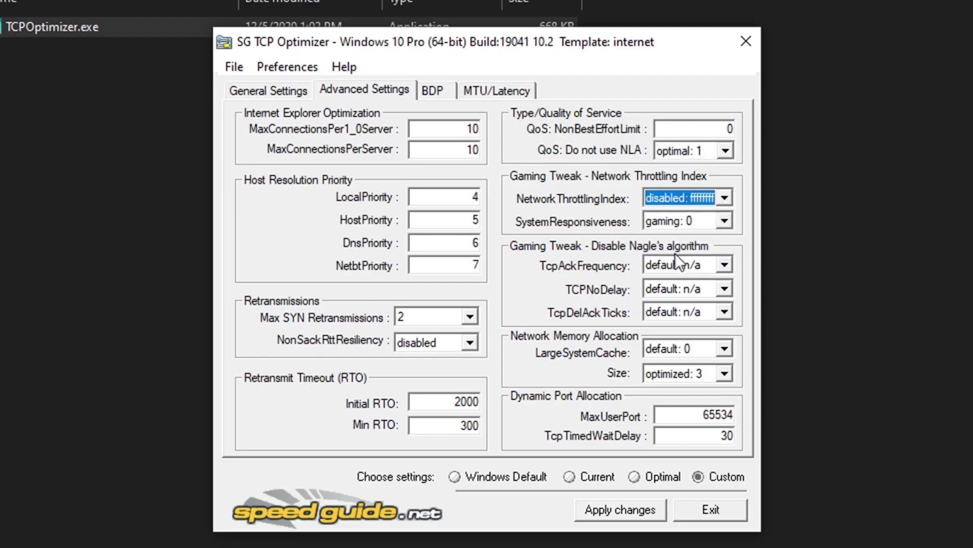
pyautogui.click(707, 223)
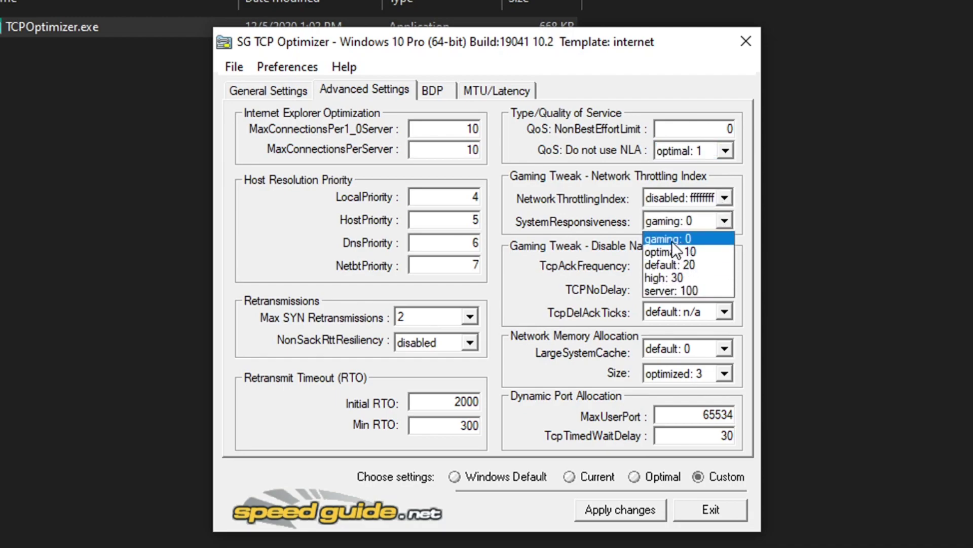
pyautogui.click(677, 240)
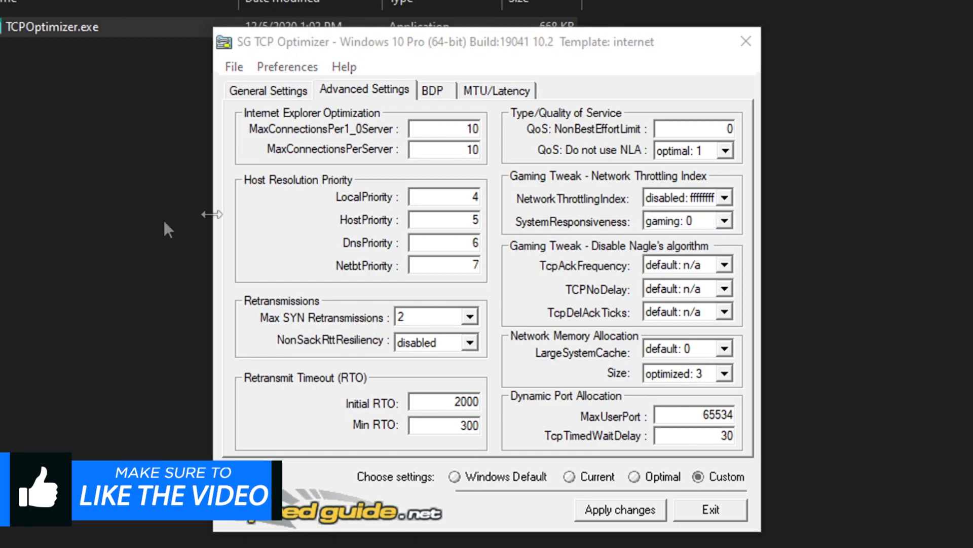
pyautogui.click(697, 222)
pyautogui.click(691, 222)
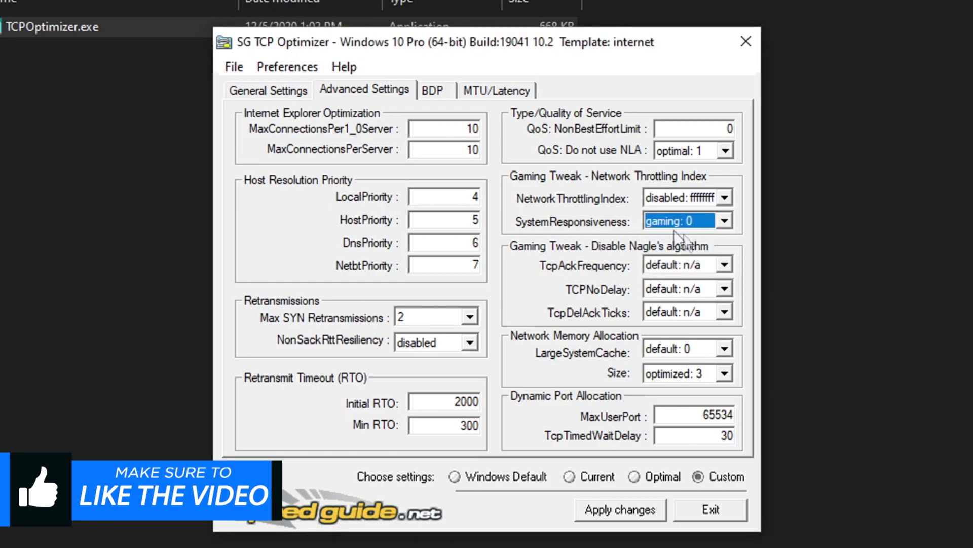
# Disable Nagle's algorithm by setting TcpAckFrequency to "disabled: 1" and TCPNoDelay to "enabled: 1".
pyautogui.click(711, 264)
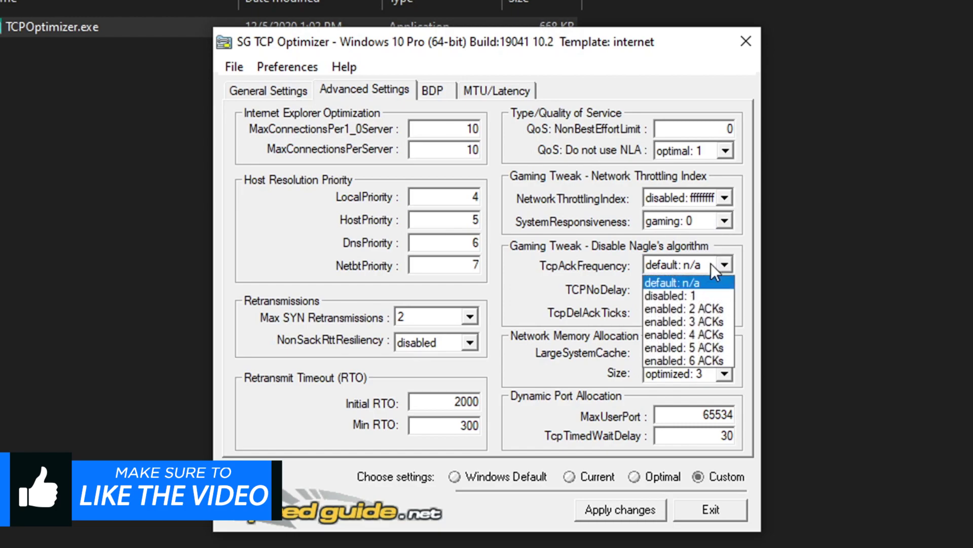
pyautogui.click(699, 295)
pyautogui.click(709, 289)
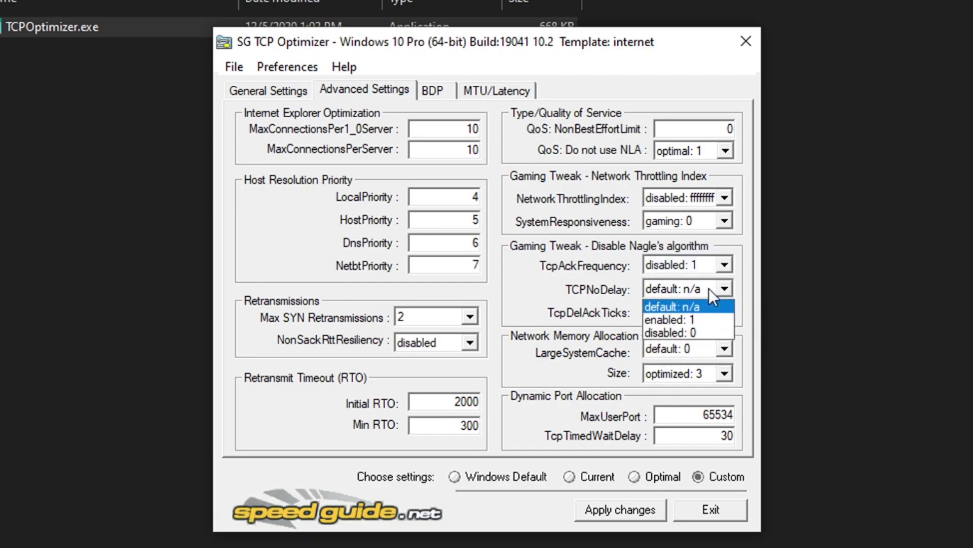
pyautogui.click(688, 314)
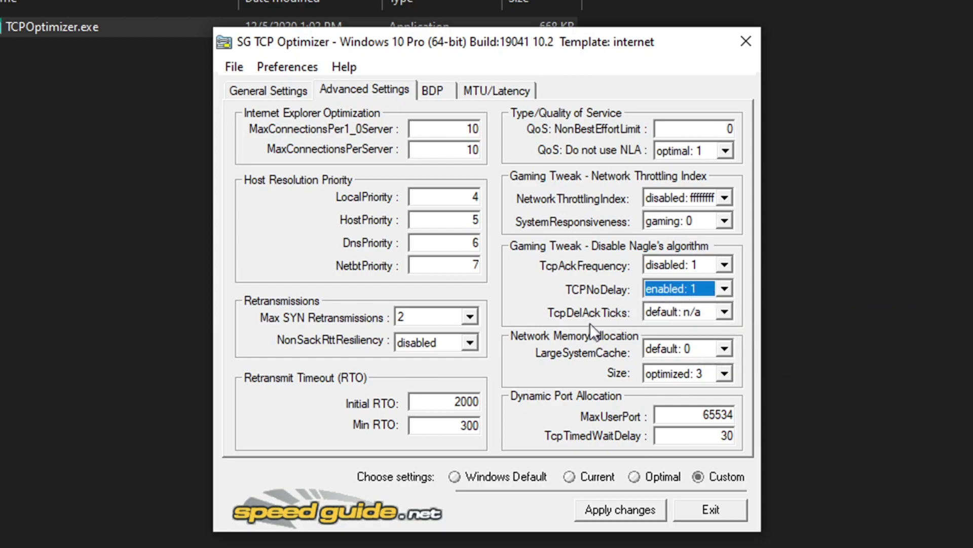
# Set the network memory allocation's LargeSystemCache to "default: 0" and its Size to "optimized: 3".
pyautogui.click(673, 348)
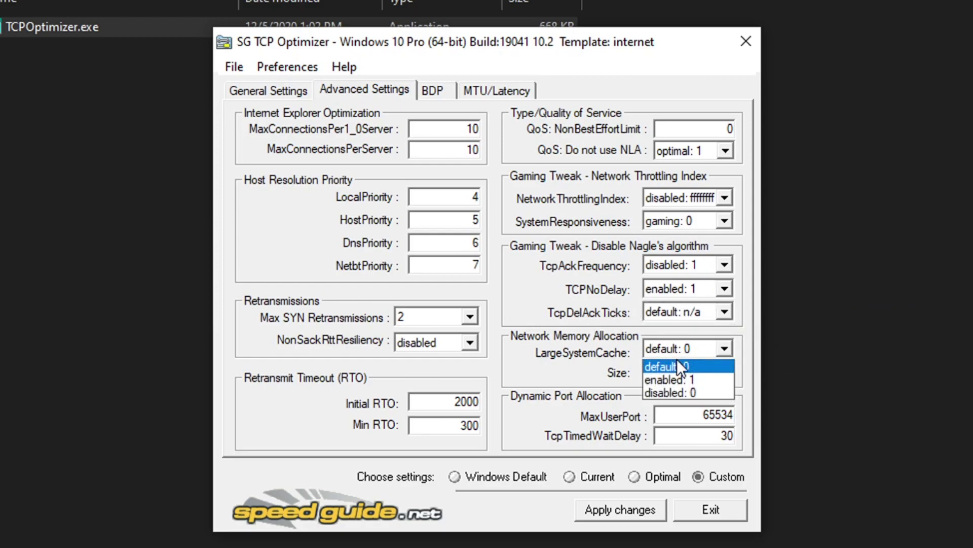
pyautogui.click(691, 363)
pyautogui.click(690, 373)
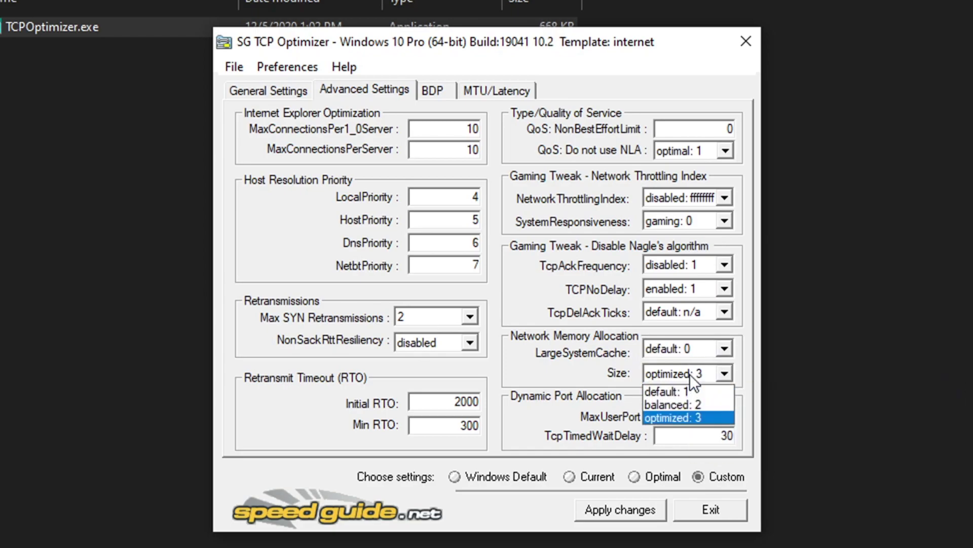
pyautogui.click(690, 416)
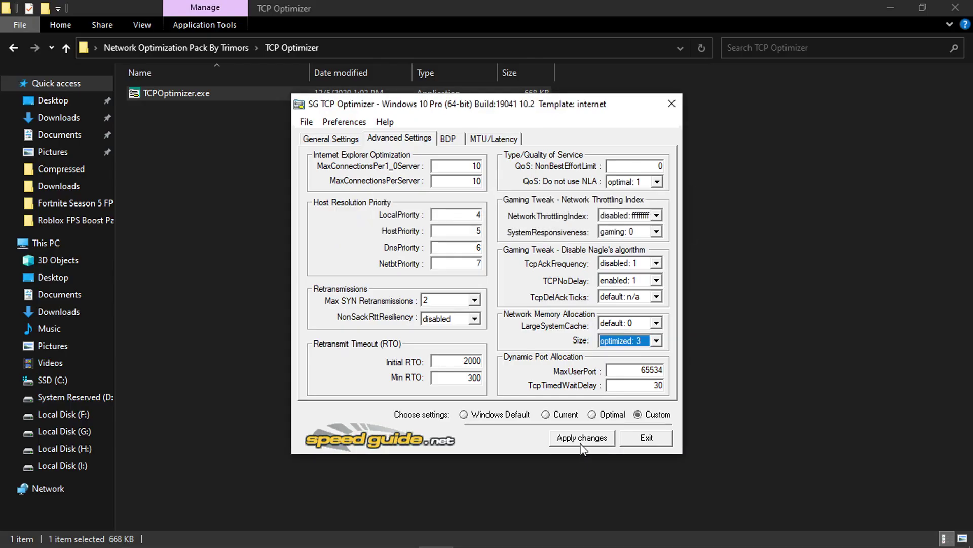
# Apply the custom TCP Optimizer settings and decline the immediate reboot.
pyautogui.click(620, 509)
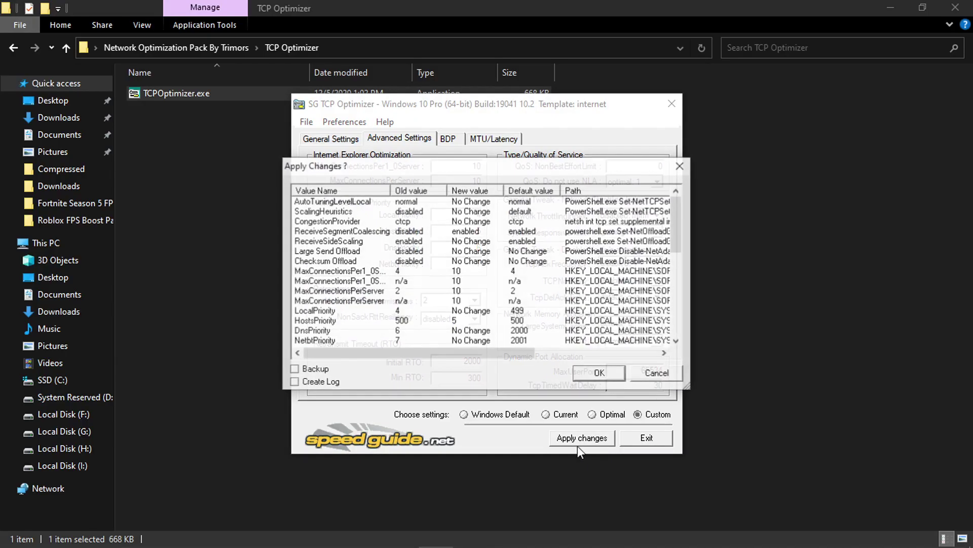
pyautogui.click(599, 372)
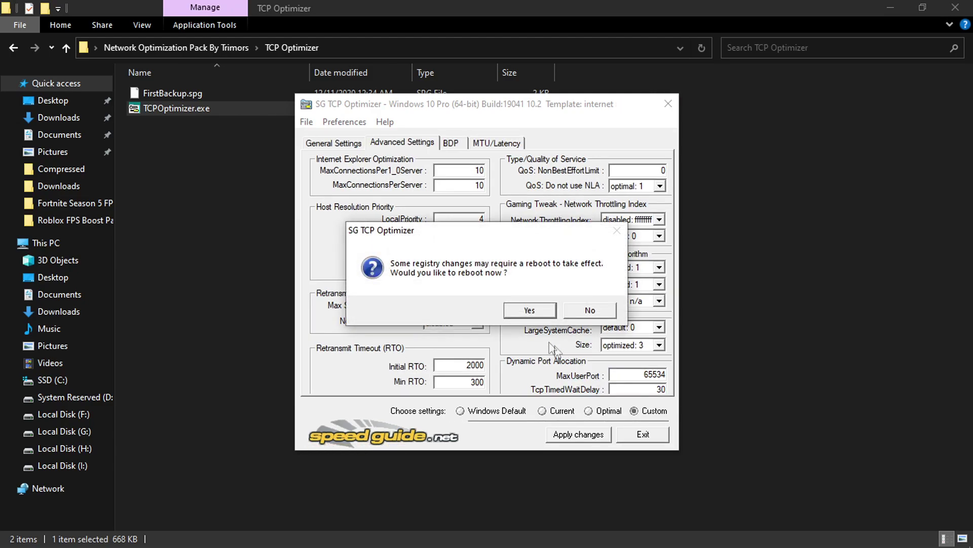
pyautogui.click(590, 313)
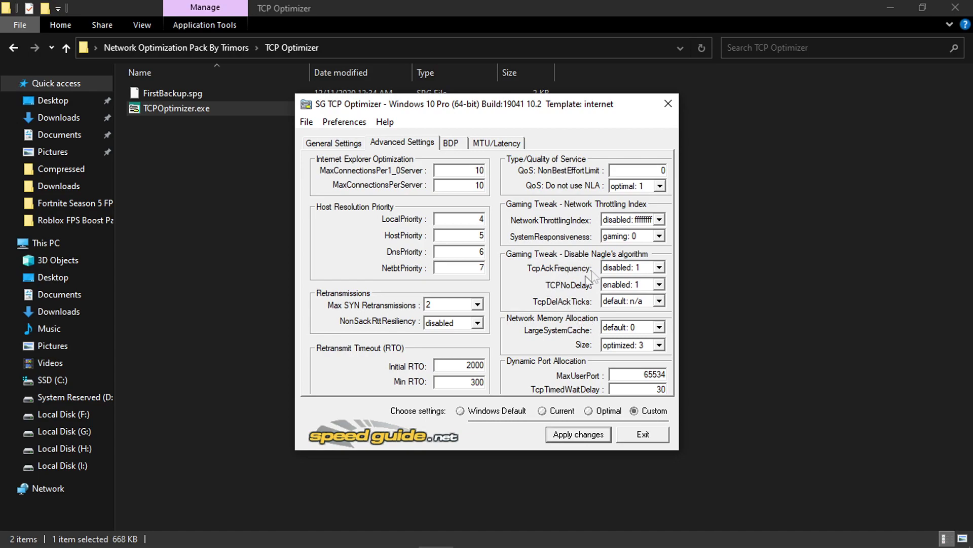
# Close TCP Optimizer and the Network Optimization Pack folder window.
pyautogui.click(667, 103)
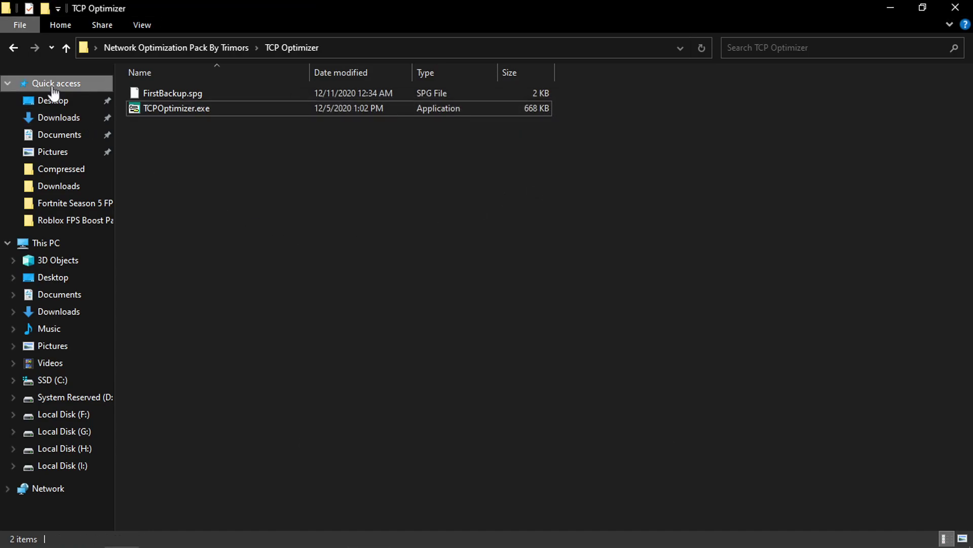
pyautogui.click(15, 49)
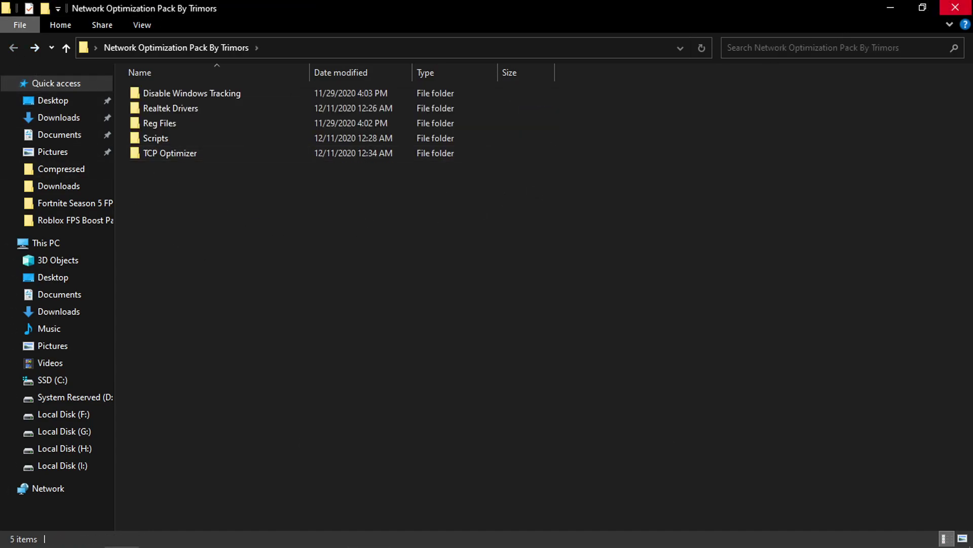
pyautogui.click(955, 7)
pyautogui.click(843, 99)
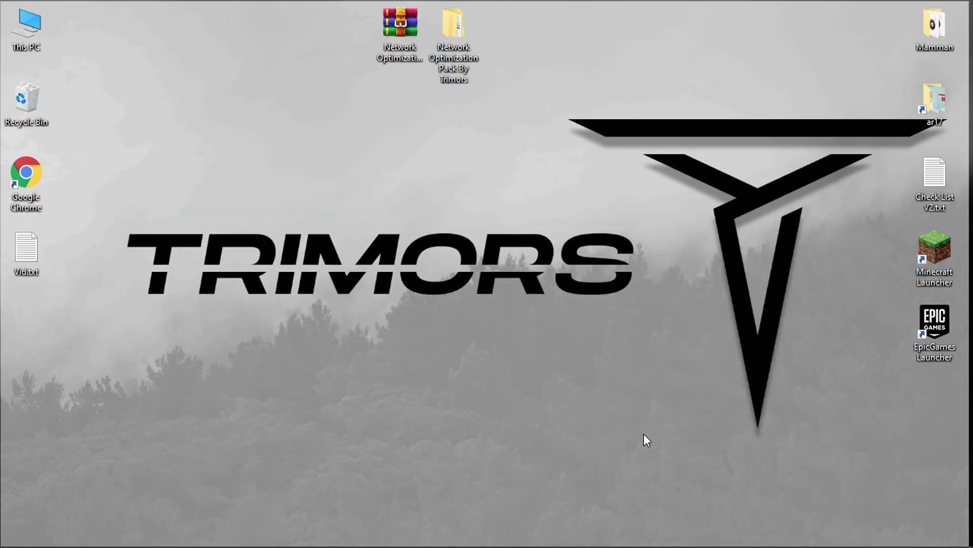
# Open the Windows Network & Internet settings from the desktop and show the network adapter options.
pyautogui.moveTo(793, 545)
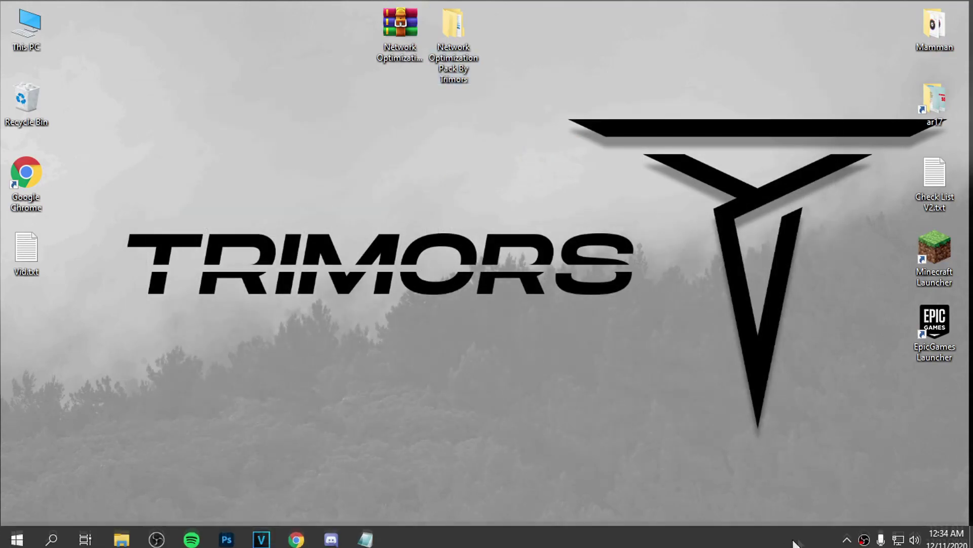
pyautogui.rightClick(900, 537)
pyautogui.click(866, 510)
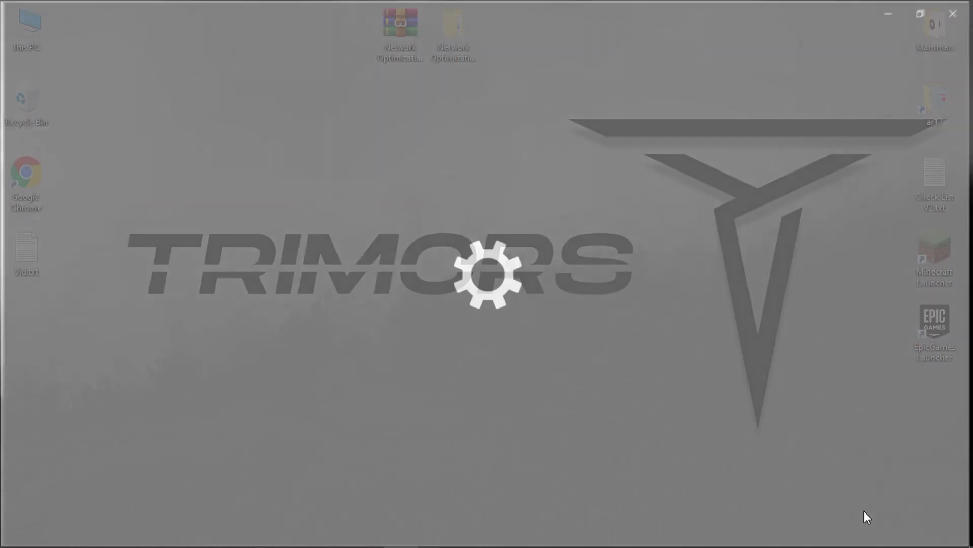
pyautogui.scroll(-3, 634, 385)
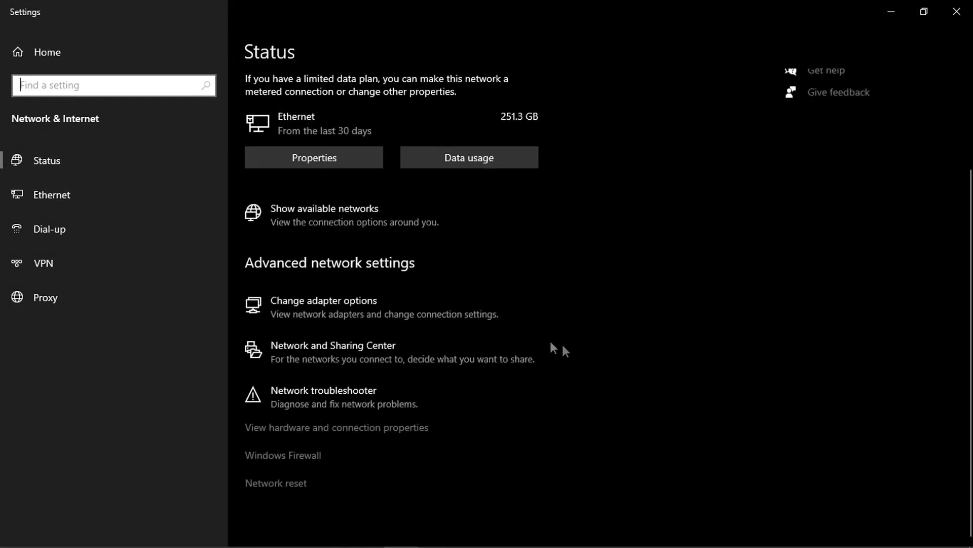
pyautogui.click(360, 317)
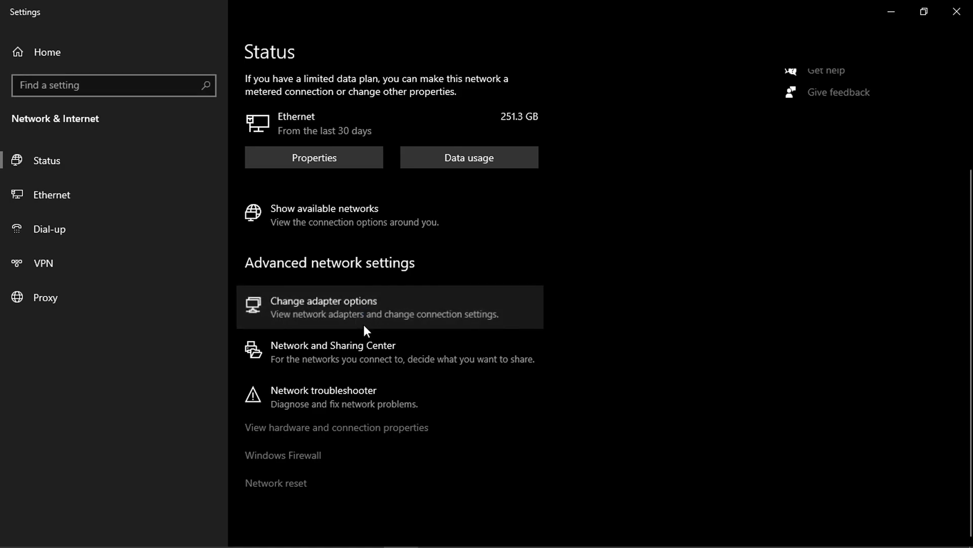
# Open the Ethernet connection's properties and bring up the advanced configuration of its Realtek PCIe FE Family Controller.
pyautogui.click(101, 99)
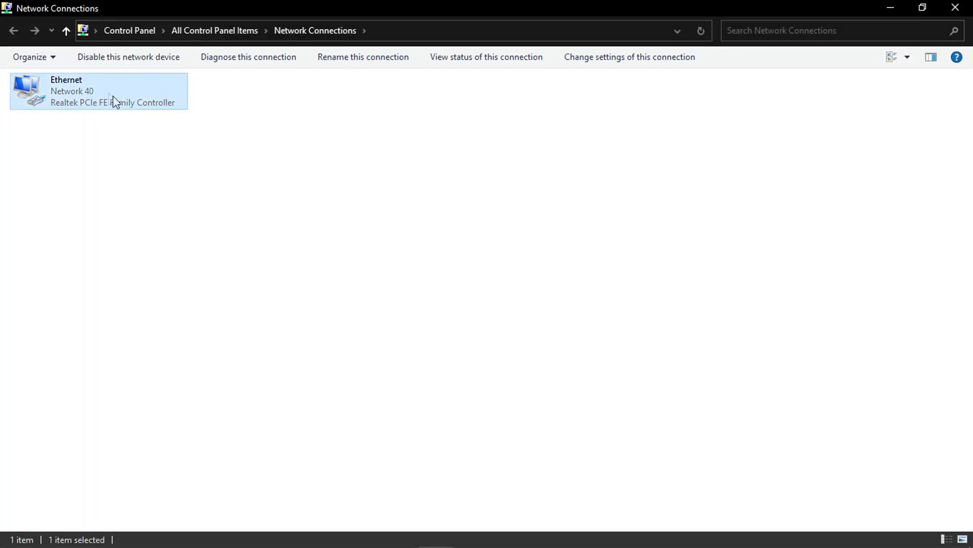
pyautogui.rightClick(75, 91)
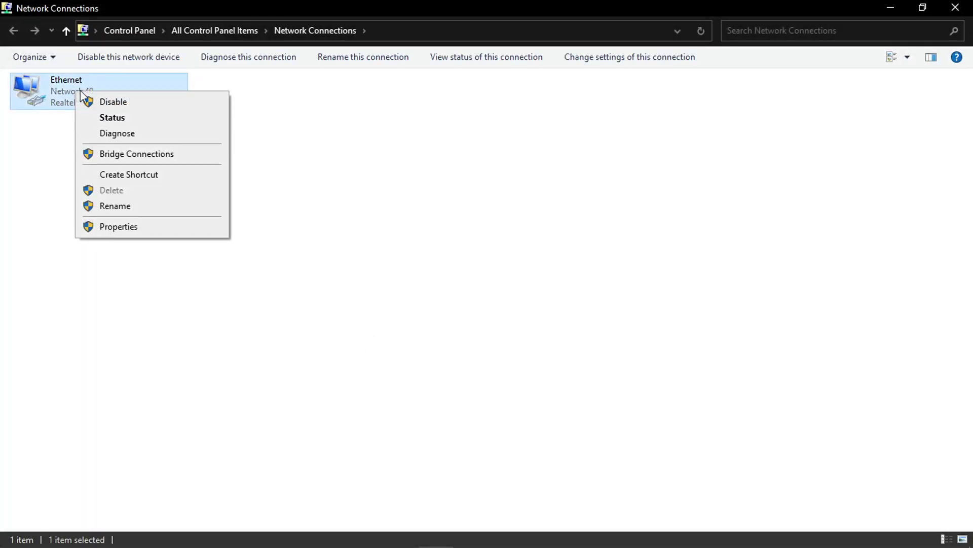
pyautogui.click(126, 234)
pyautogui.moveTo(172, 76); pyautogui.dragTo(358, 92)
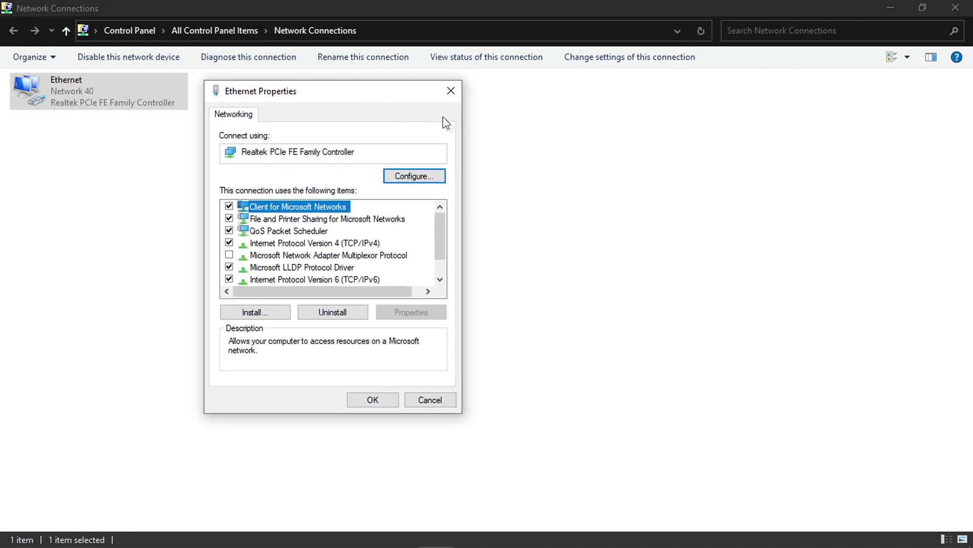
pyautogui.click(410, 176)
pyautogui.moveTo(211, 66); pyautogui.dragTo(373, 87)
pyautogui.click(292, 103)
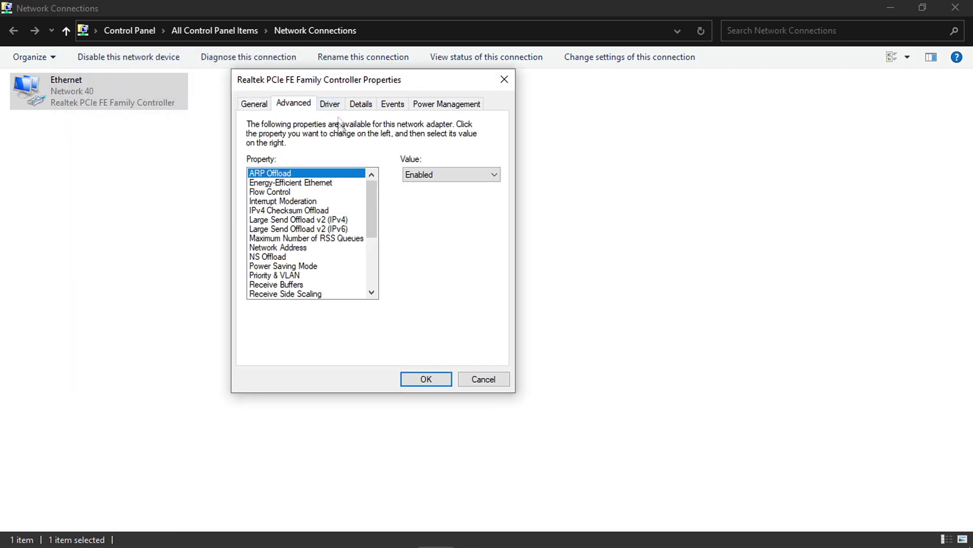
# Set the network adapter's Energy-Efficient Ethernet property to Disabled.
pyautogui.click(290, 182)
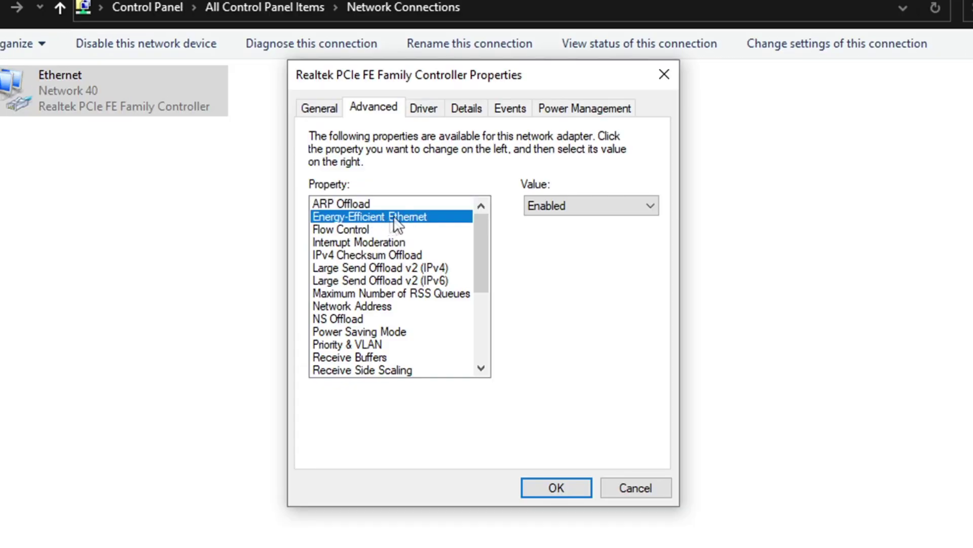
pyautogui.click(570, 205)
pyautogui.press('Escape')
pyautogui.click(568, 205)
pyautogui.click(547, 223)
pyautogui.click(564, 206)
pyautogui.click(549, 223)
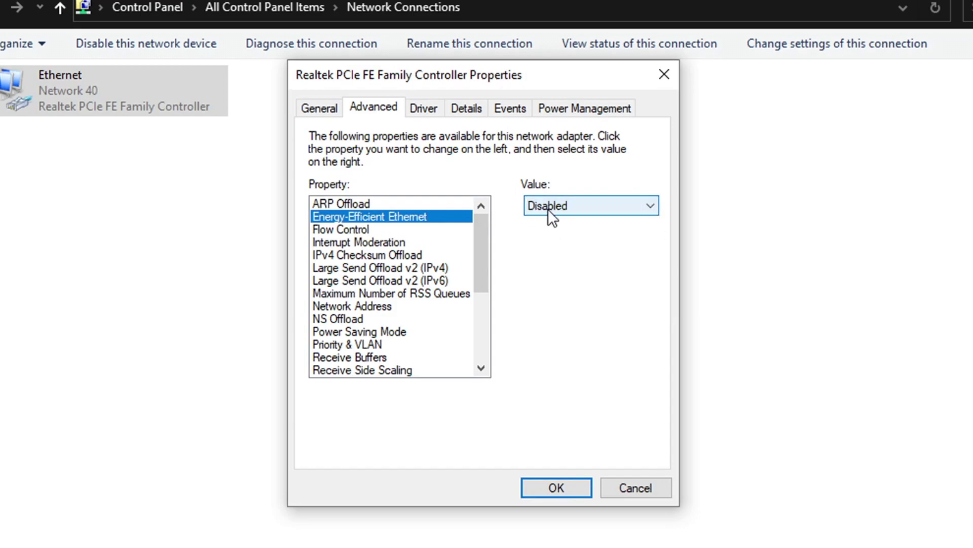
# Set the network adapter's Power Saving Mode property to Disabled and save the adapter properties.
pyautogui.scroll(-3, 371, 281)
pyautogui.scroll(-2, 370, 282)
pyautogui.scroll(4, 373, 294)
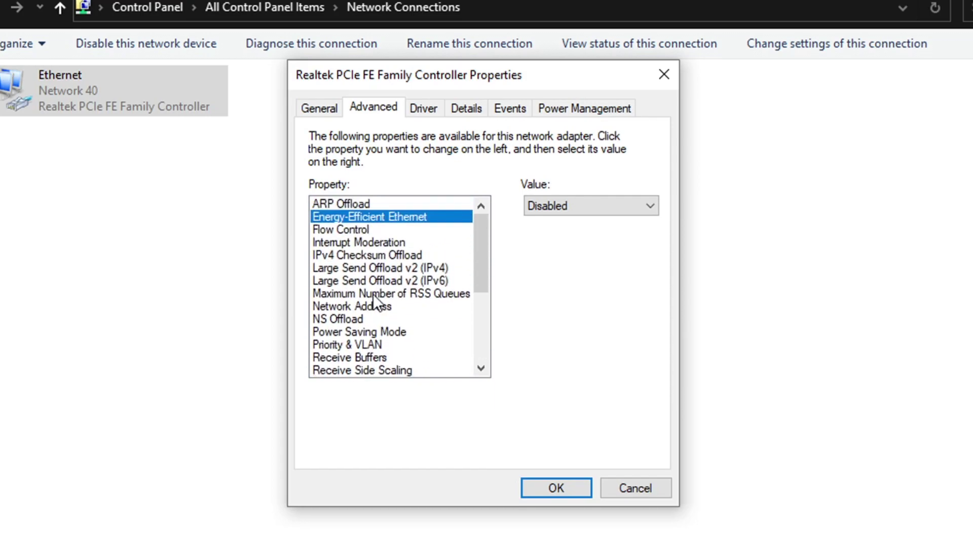
pyautogui.click(371, 294)
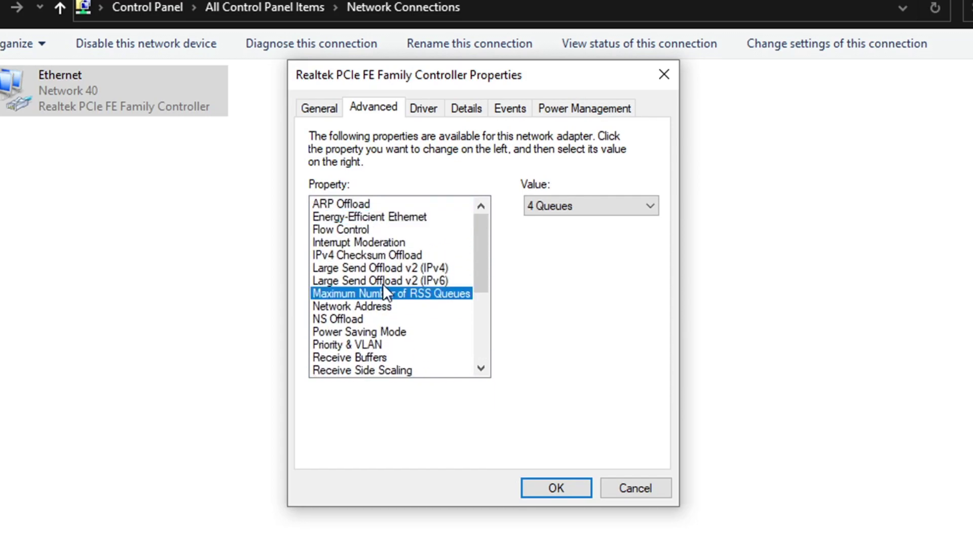
pyautogui.click(359, 332)
pyautogui.click(558, 205)
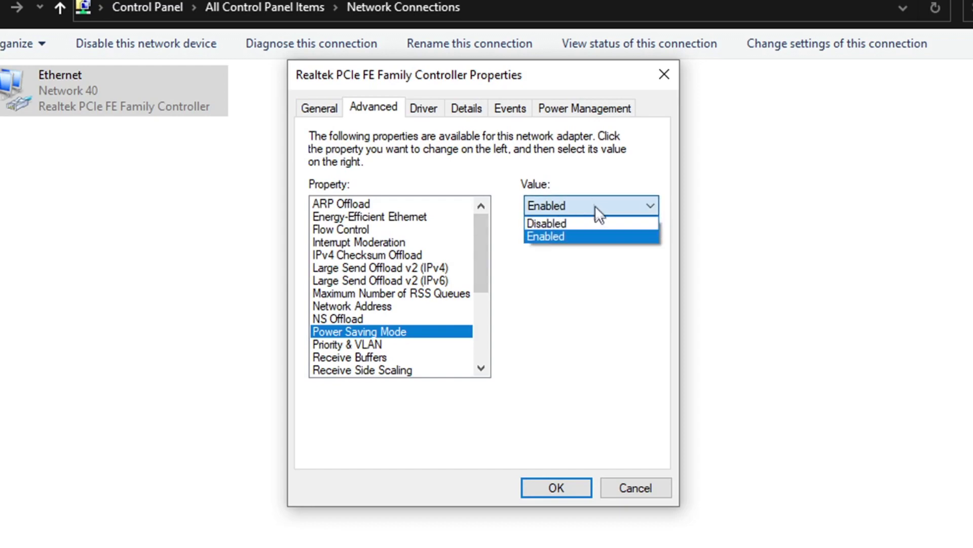
pyautogui.click(566, 223)
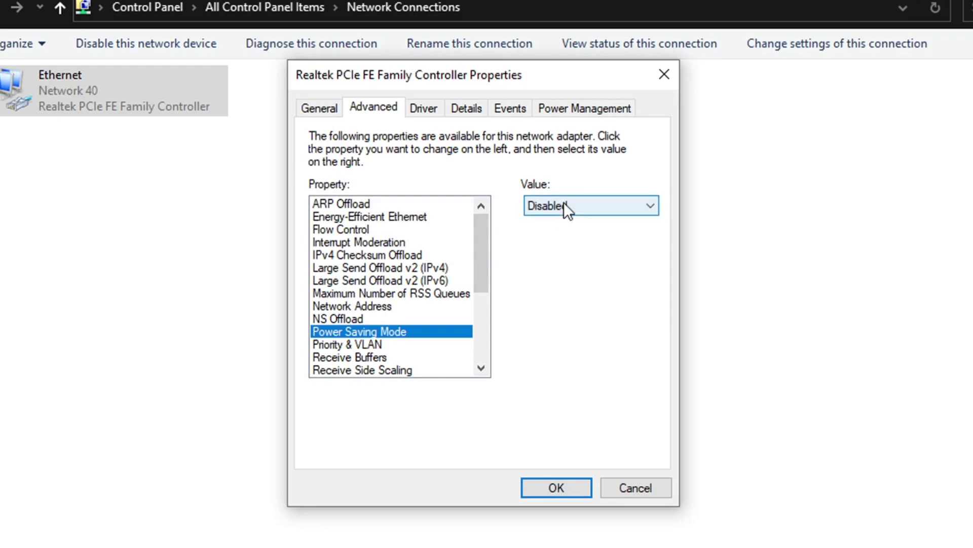
pyautogui.click(564, 203)
pyautogui.click(556, 226)
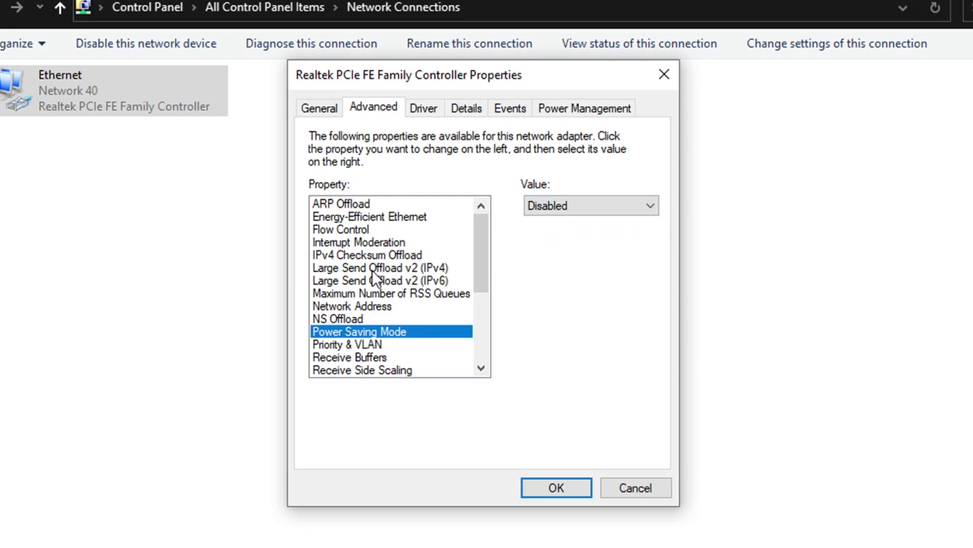
pyautogui.scroll(-4, 375, 278)
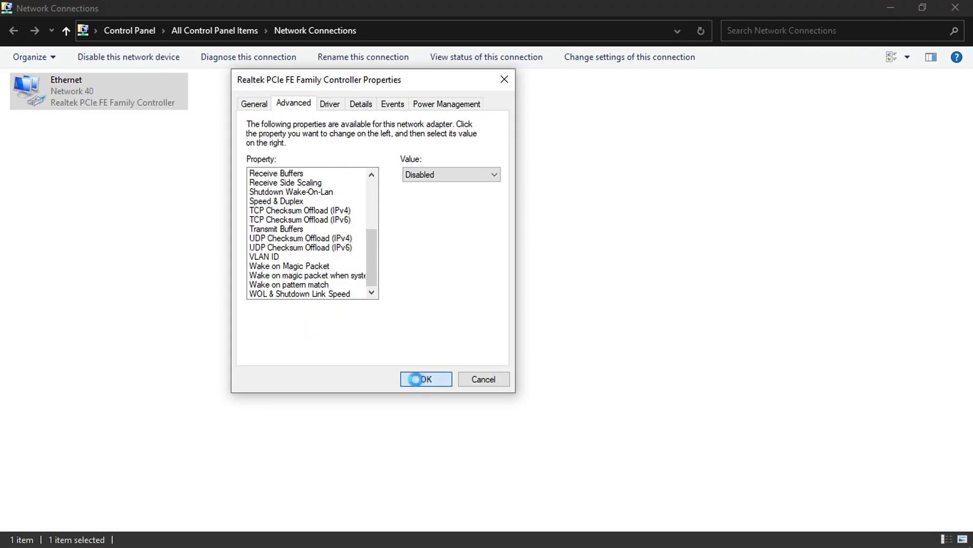
pyautogui.click(419, 379)
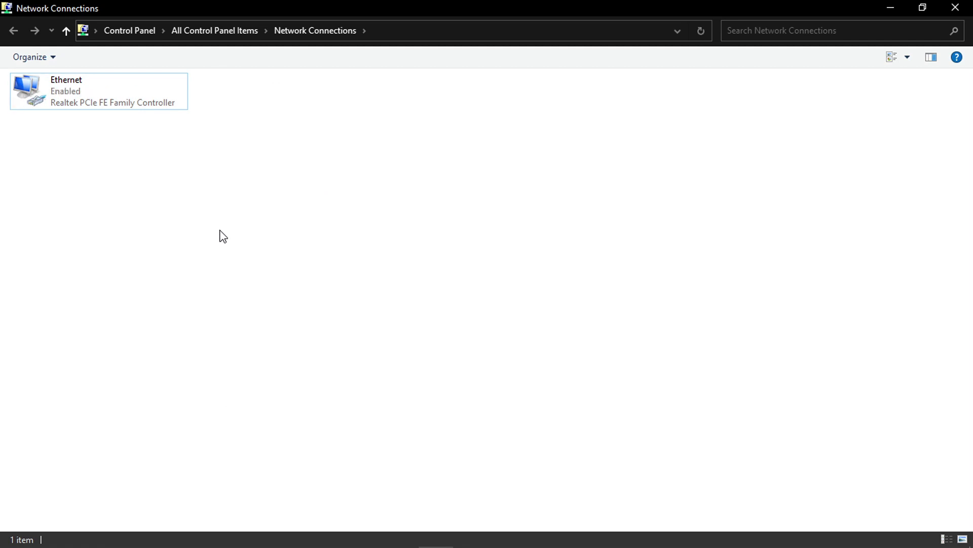
# Close the Network Connections and Settings windows to return to the desktop.
pyautogui.click(89, 97)
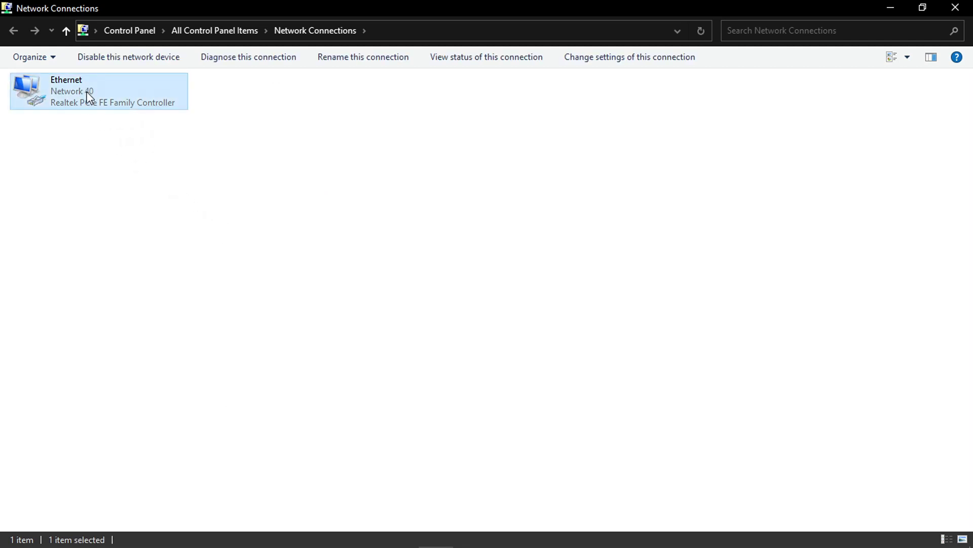
pyautogui.click(955, 7)
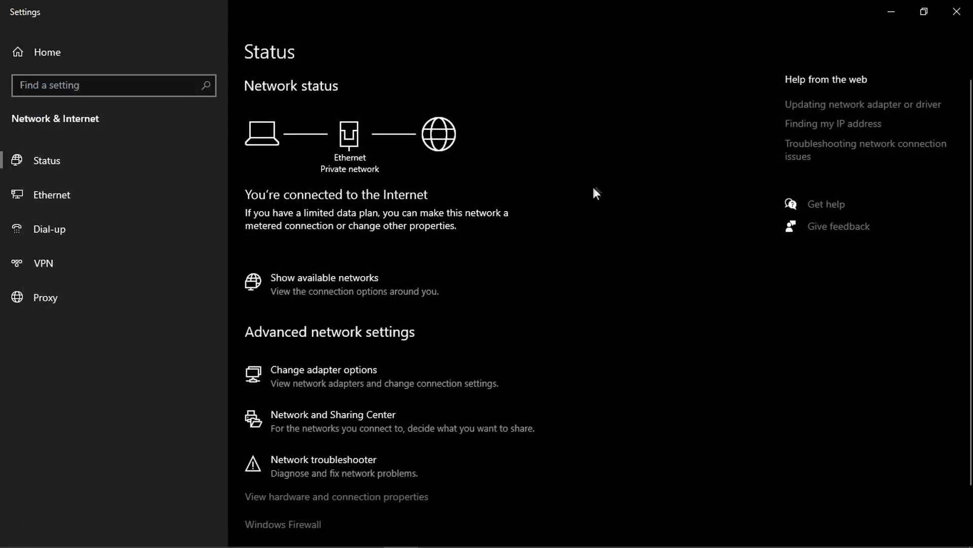
pyautogui.click(957, 12)
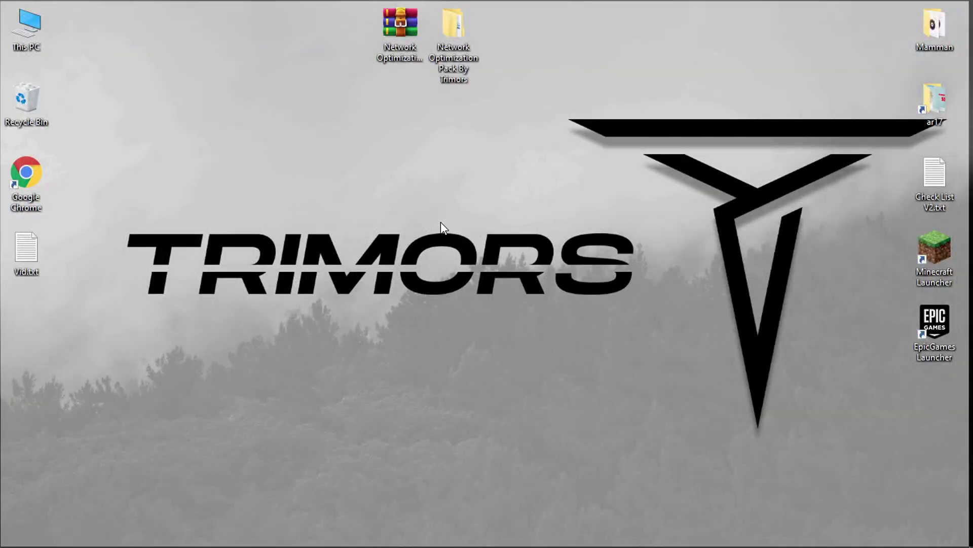